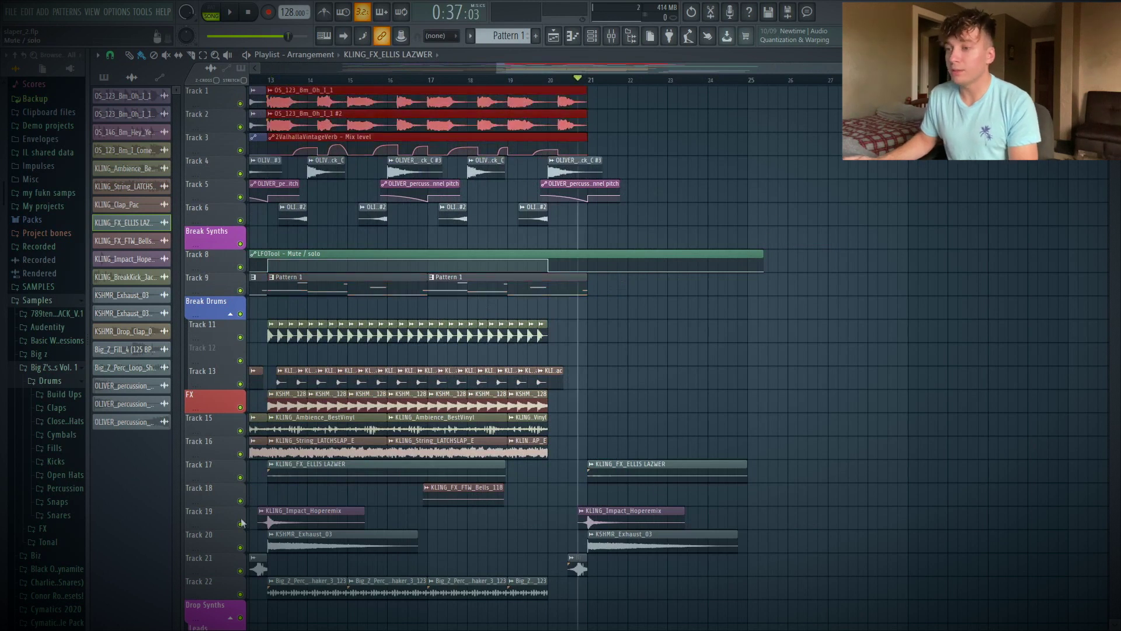
Step: Continue Pattern 1 on Track 9 through bars 21 to 28 and open the 1Serum_3 synth from the unsorted channels
double_click(281, 522)
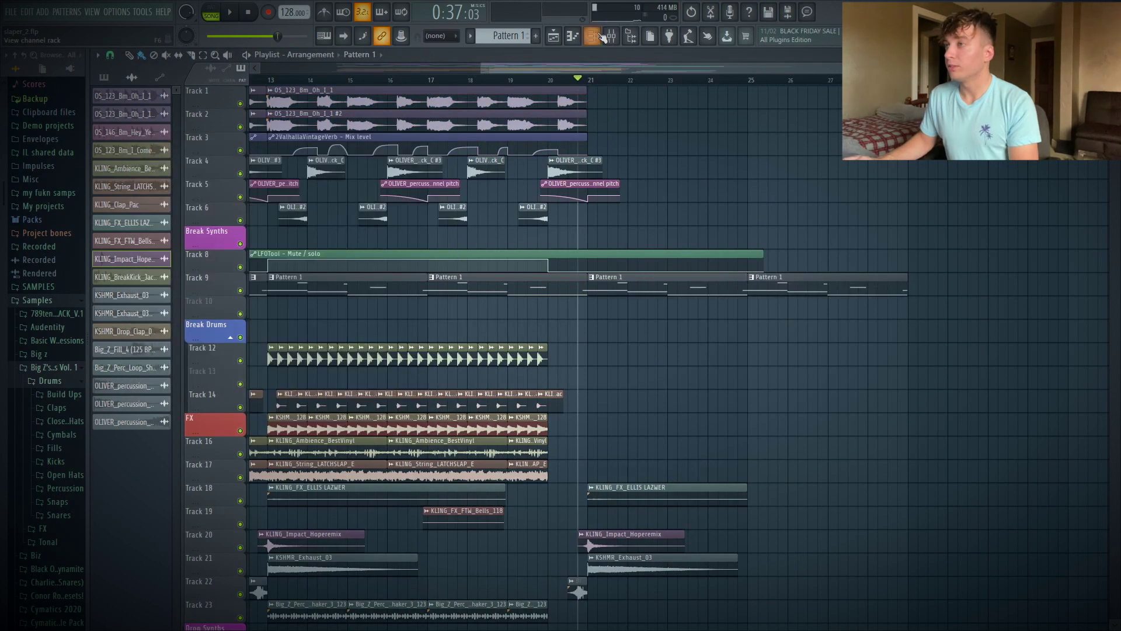
click(596, 38)
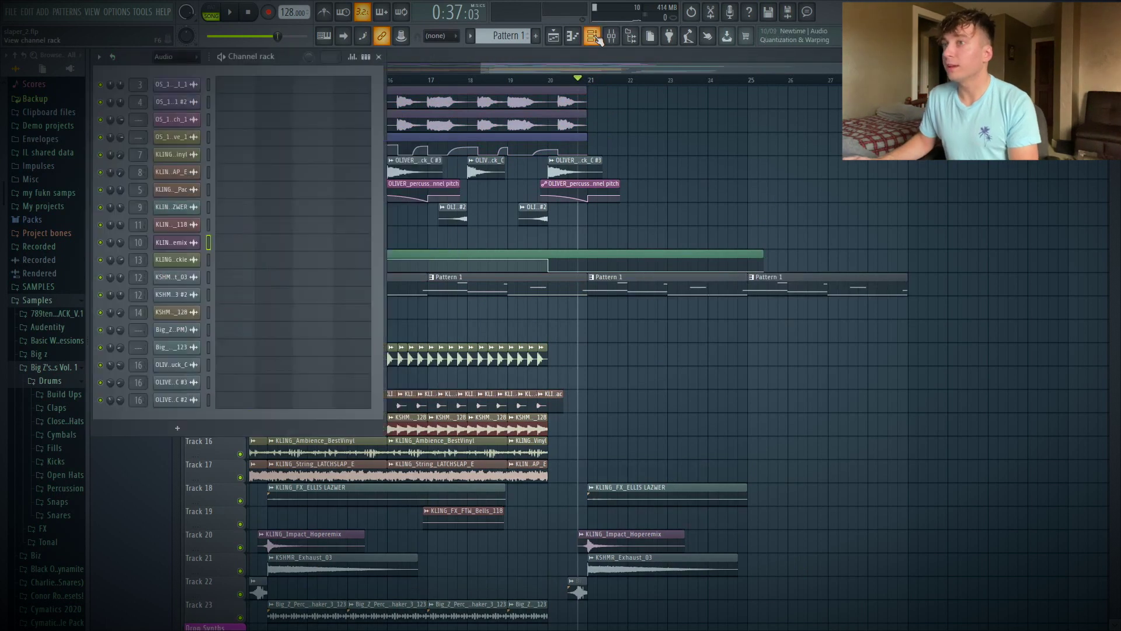
click(160, 57)
click(174, 107)
click(186, 120)
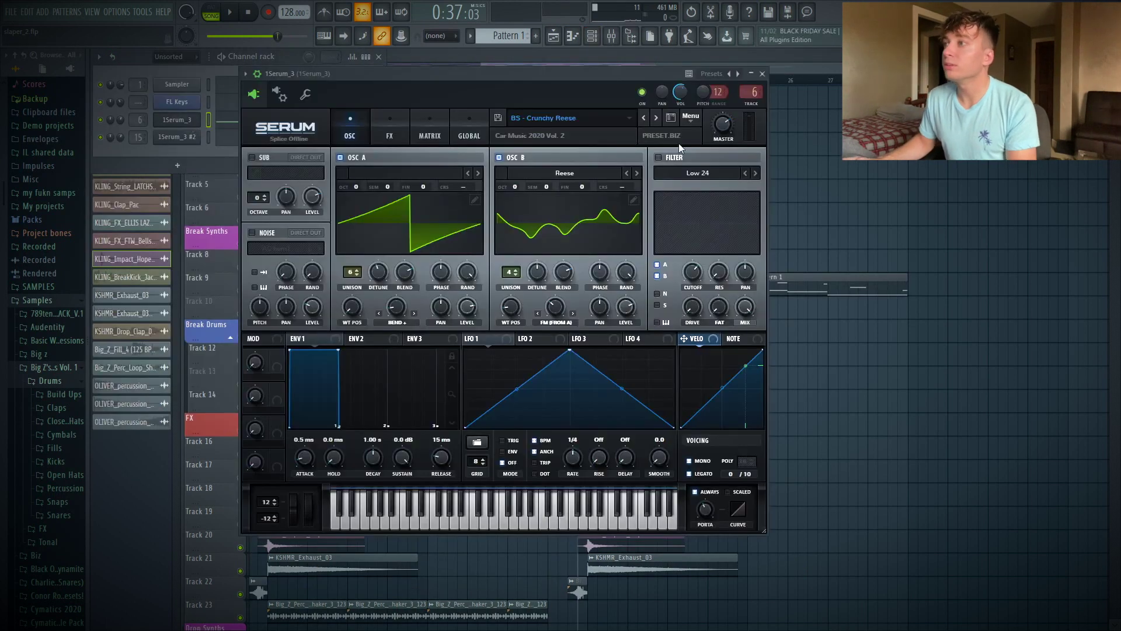
Step: Create automation clips for 1Serum_3's channel pitch and FX filter frequency across bars 21 to 28 on Tracks 11 and 10
right_click(703, 94)
click(713, 97)
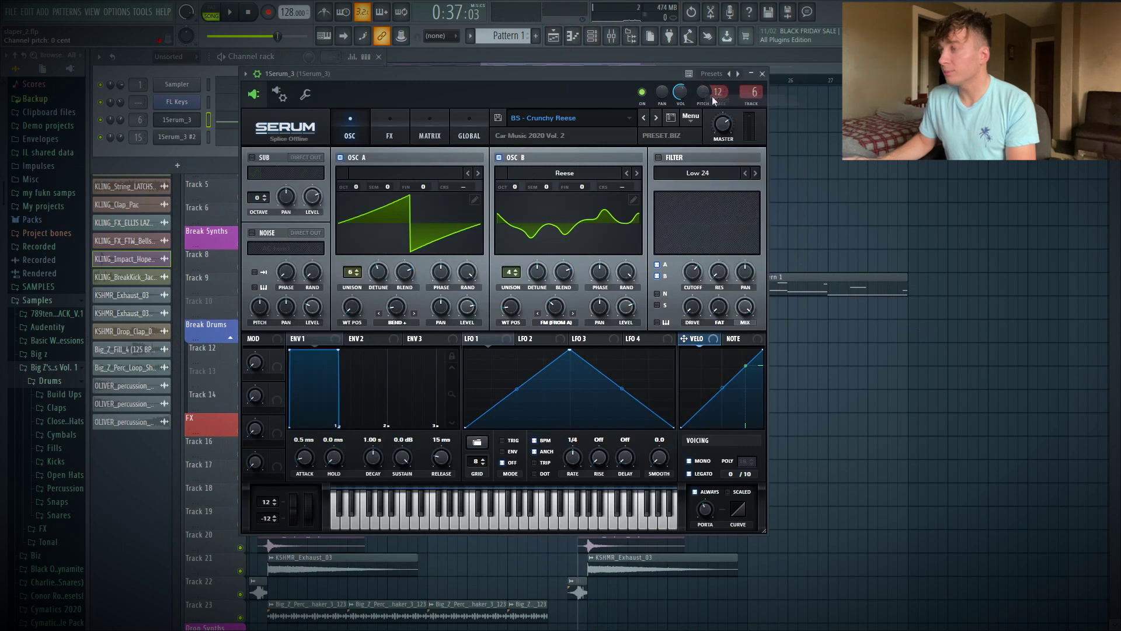
click(390, 132)
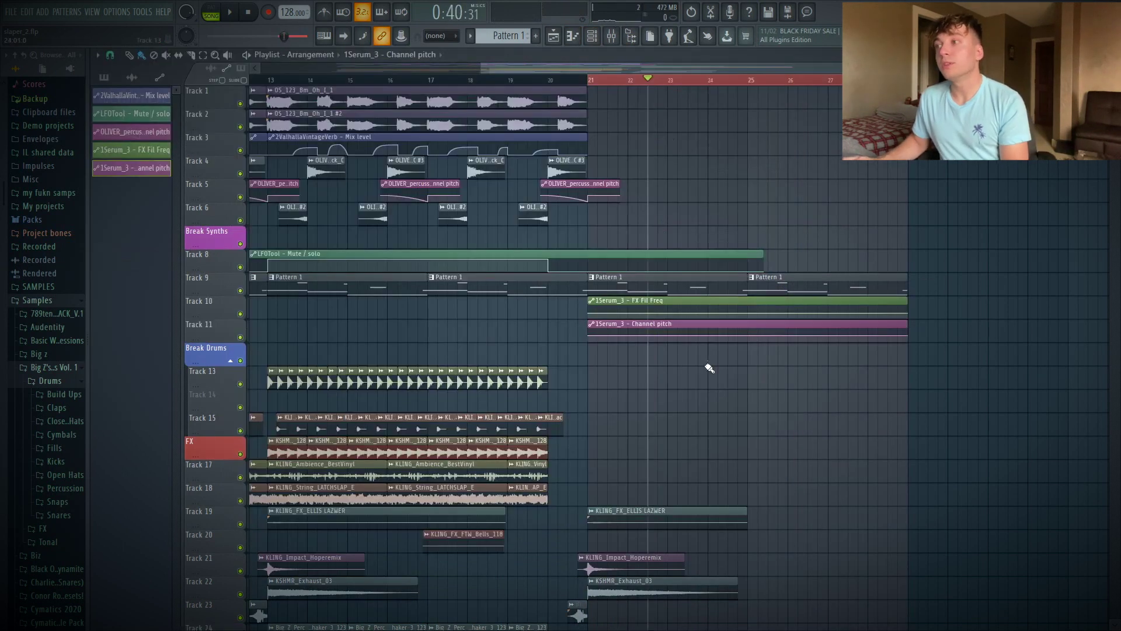
Step: Shorten the last Pattern 1 clip and shape the FX filter frequency automation as a steady rise with a drop near its end
click(589, 81)
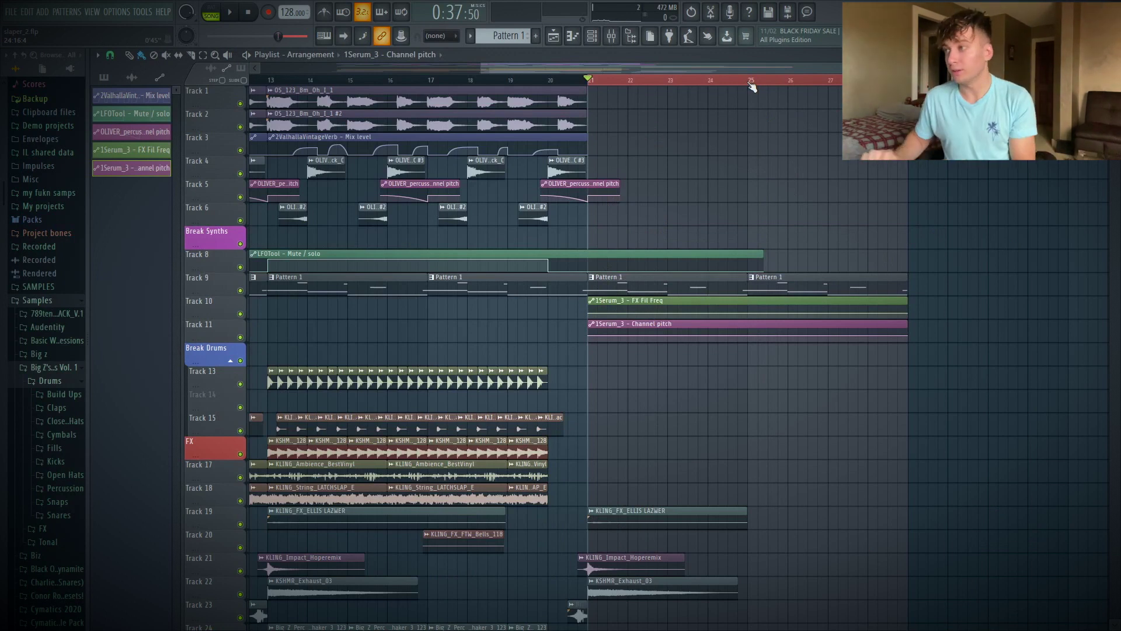
click(904, 286)
drag(642, 301, 632, 301)
right_click(748, 309)
drag(749, 309, 751, 313)
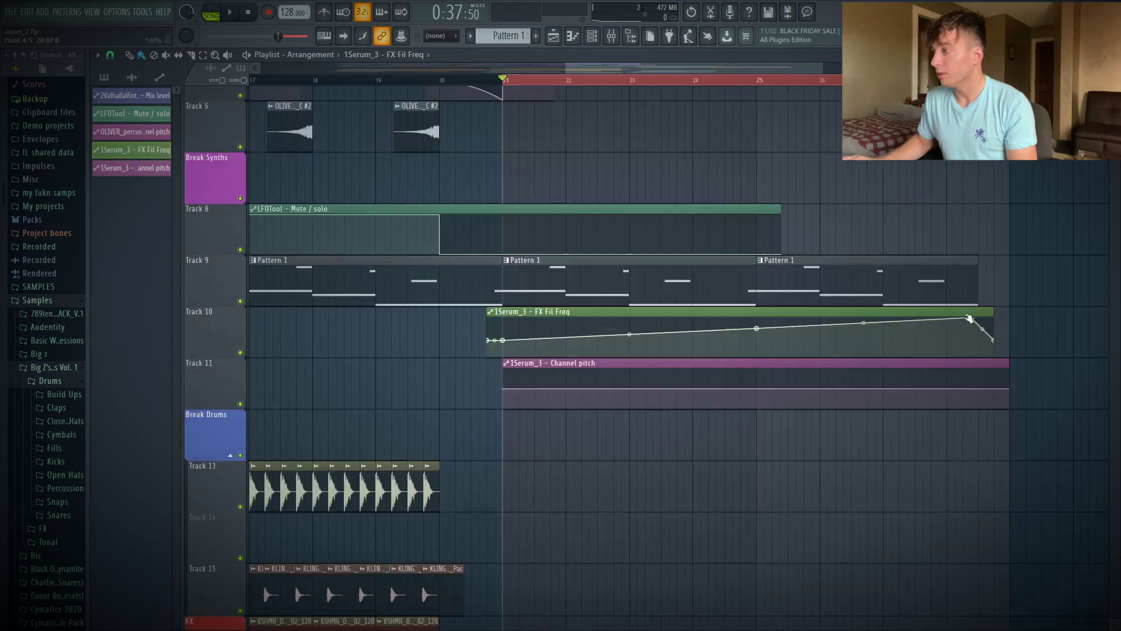
drag(970, 317, 923, 320)
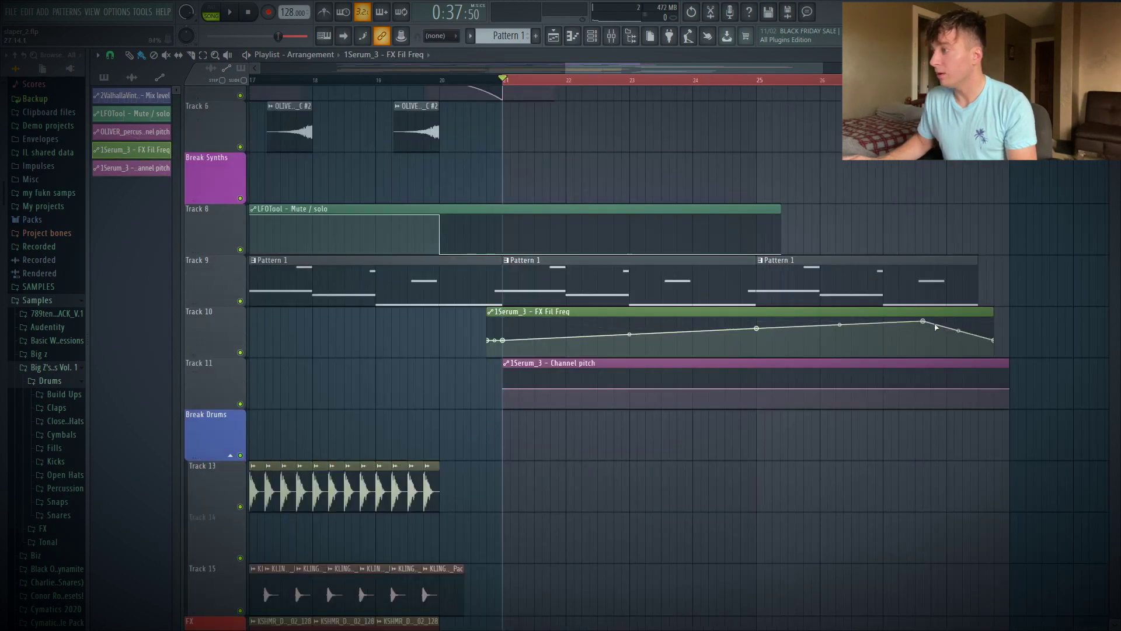
Step: Add a bar 25 point with value 50 to the 1Serum_3 channel pitch automation, and add a raised point near its end
right_click(761, 383)
click(787, 593)
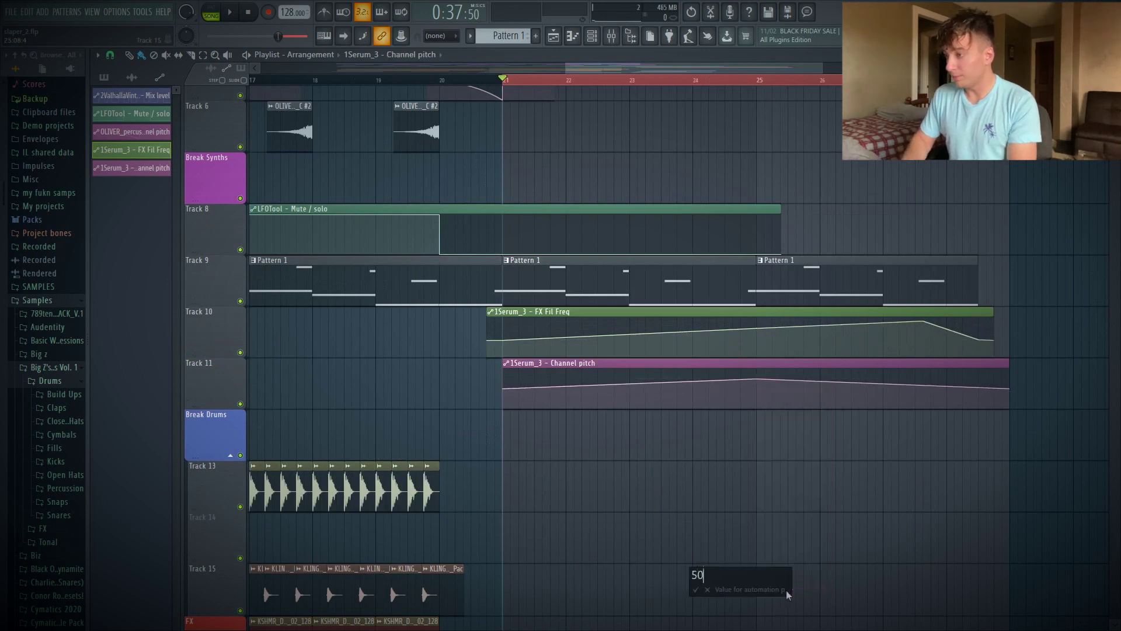
text(50)
key(Return)
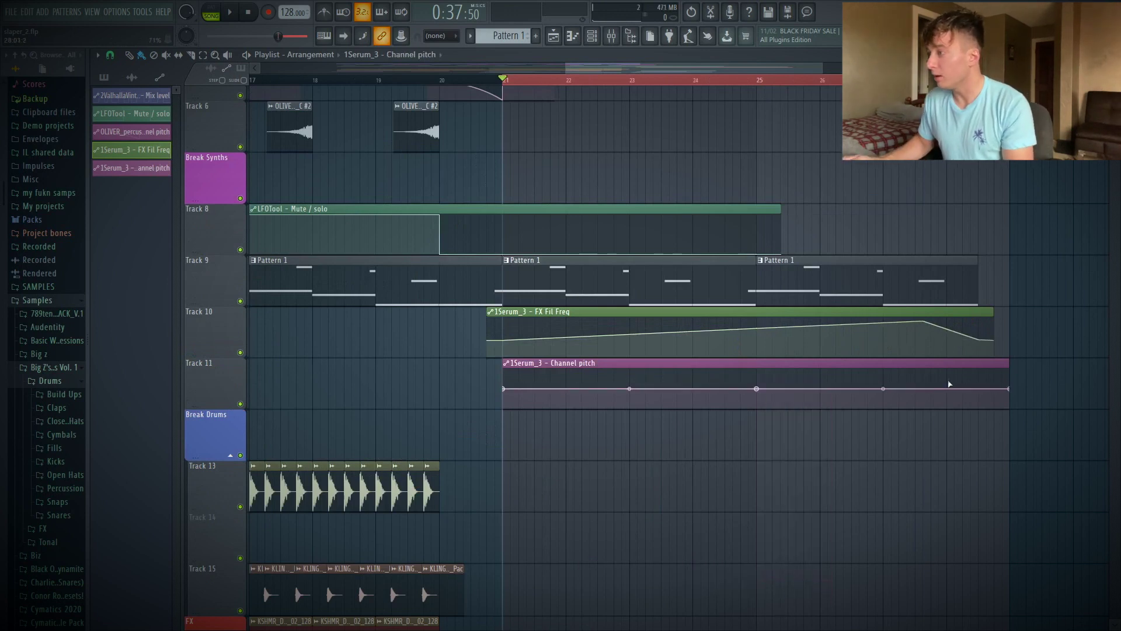
drag(954, 384, 948, 372)
Step: Make the last Pattern 1 clip at bar 25 unique and delete all of its notes
click(761, 260)
click(796, 338)
double_click(773, 286)
drag(408, 138, 989, 562)
key(Delete)
Step: Draw one sustained B2 note about four bars long in the unique pattern and play back the arrangement
right_click(322, 233)
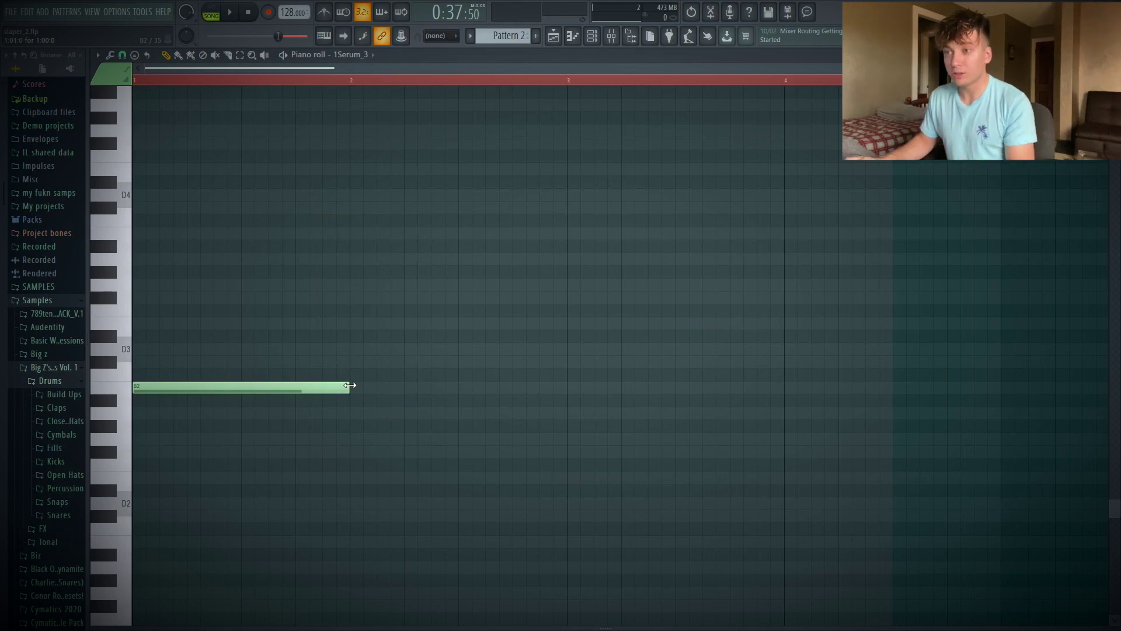
drag(349, 385, 1021, 388)
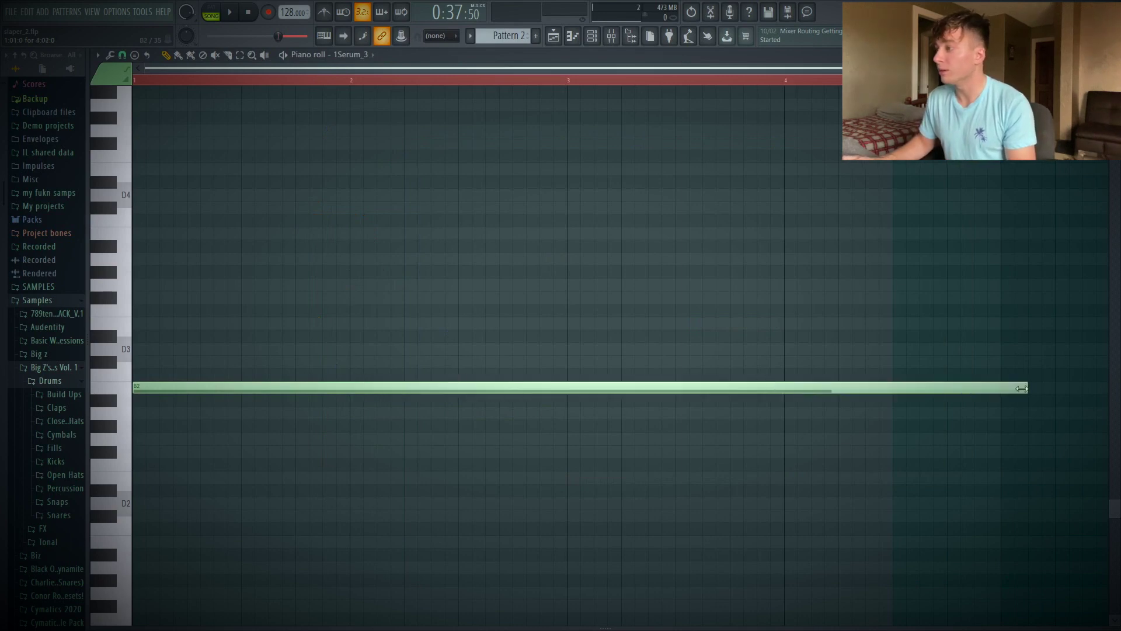
key(F7)
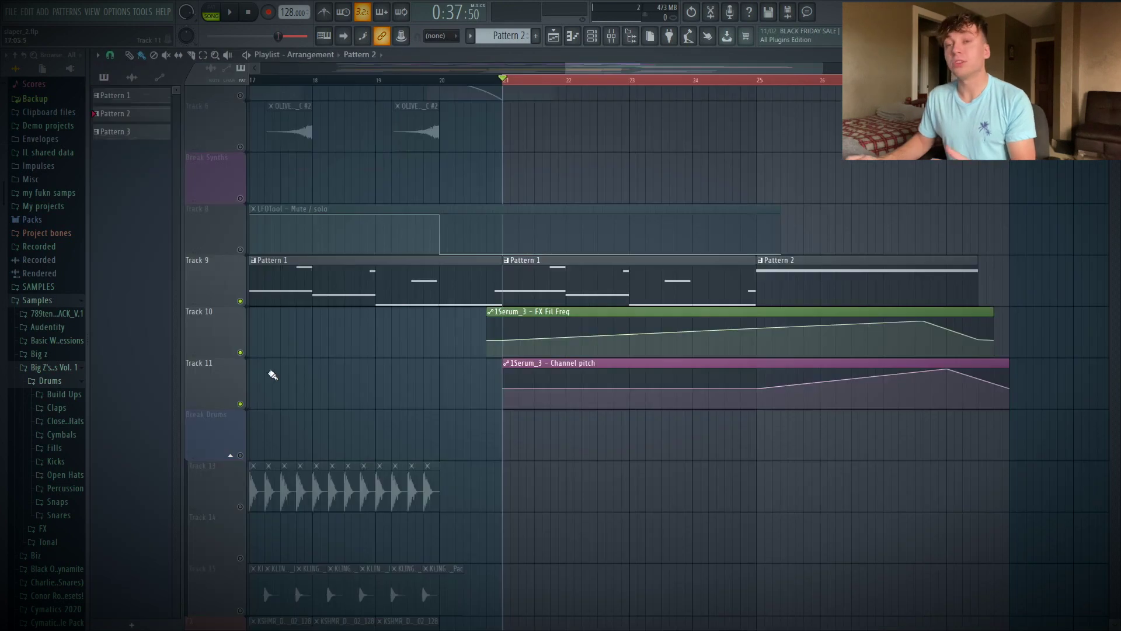
key(space)
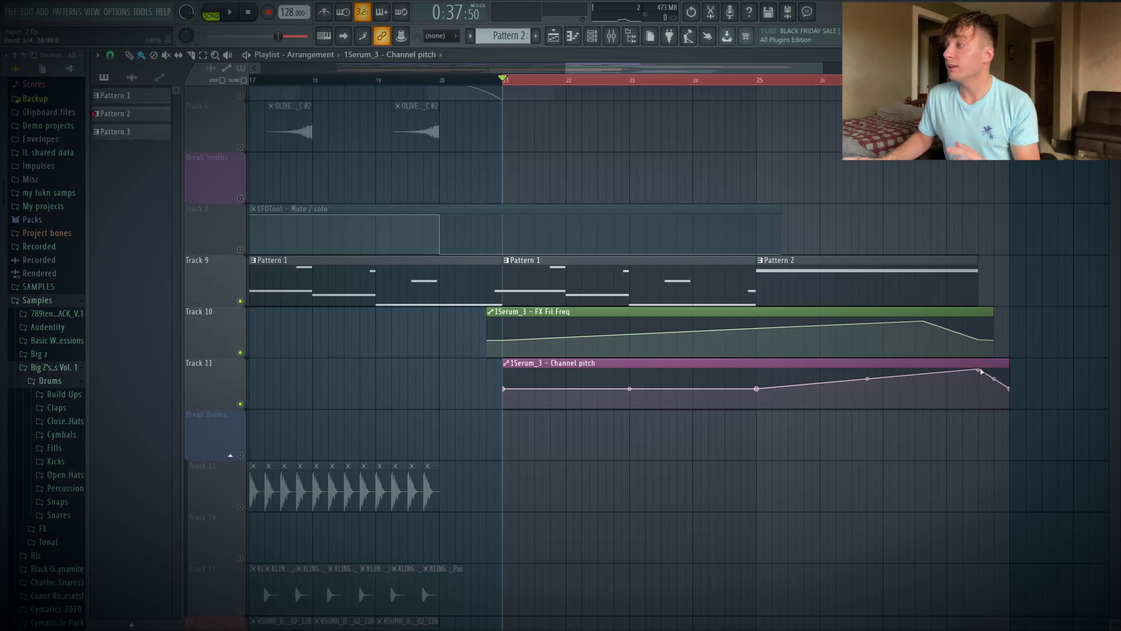
Step: Create a new pattern named SnareBuild with the blue preset color
click(971, 79)
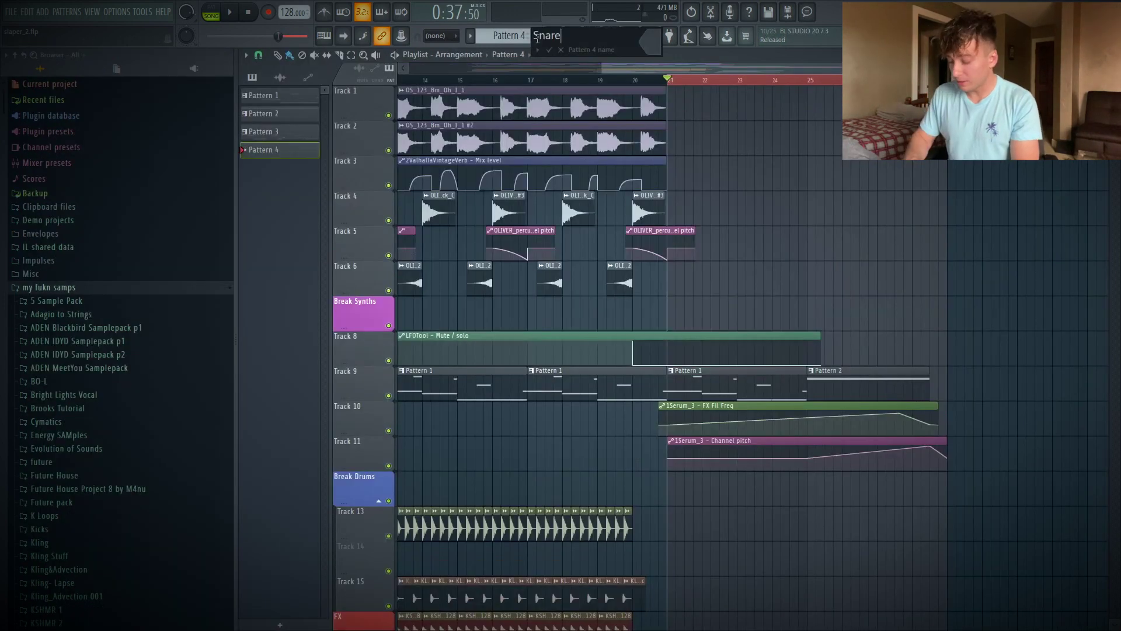
click(652, 51)
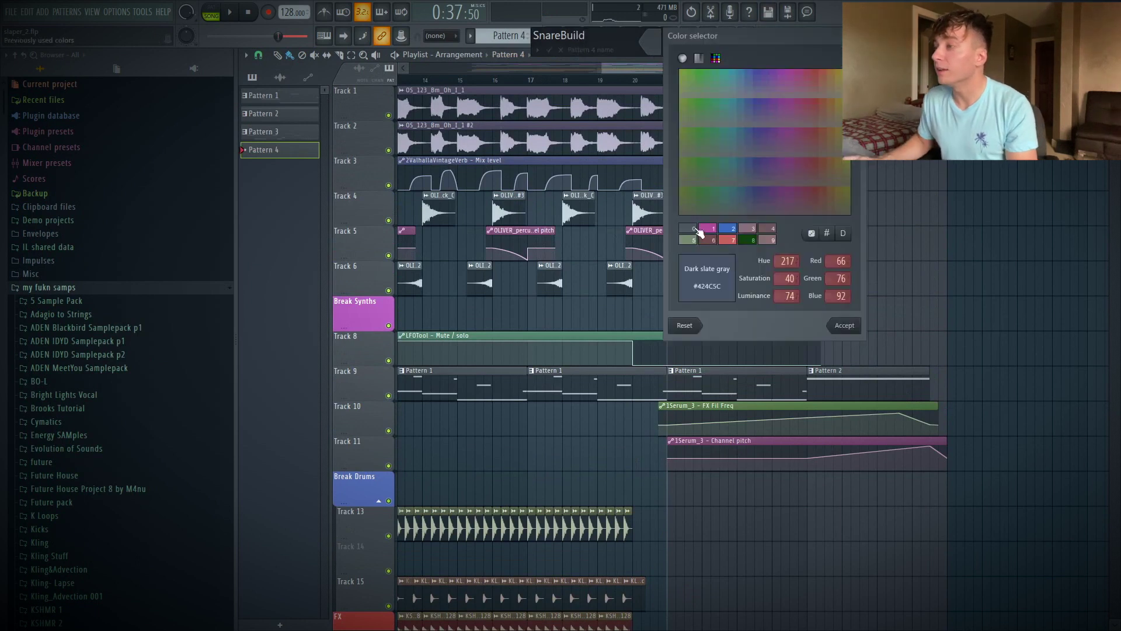
click(728, 230)
key(Return)
key(Return)
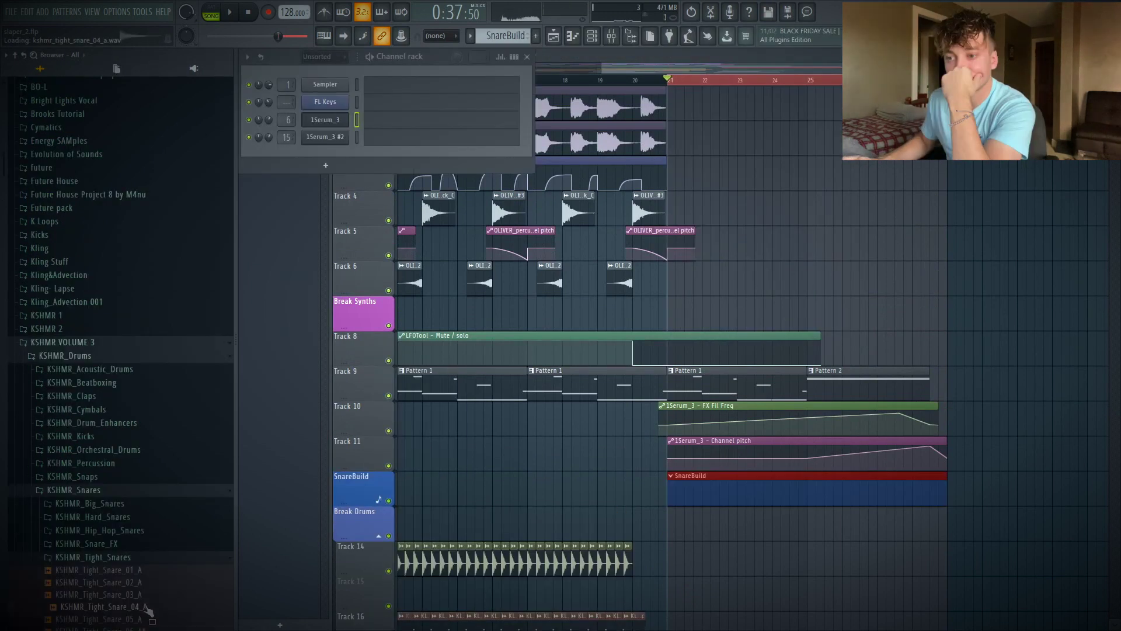
Step: Load KSHMR_Tight_Snare_12_B and KSHMR_Tight_Snare_11_B from the KSHMR_Tight_Snares folder as new channels
click(146, 610)
drag(101, 509, 318, 153)
drag(319, 153, 320, 154)
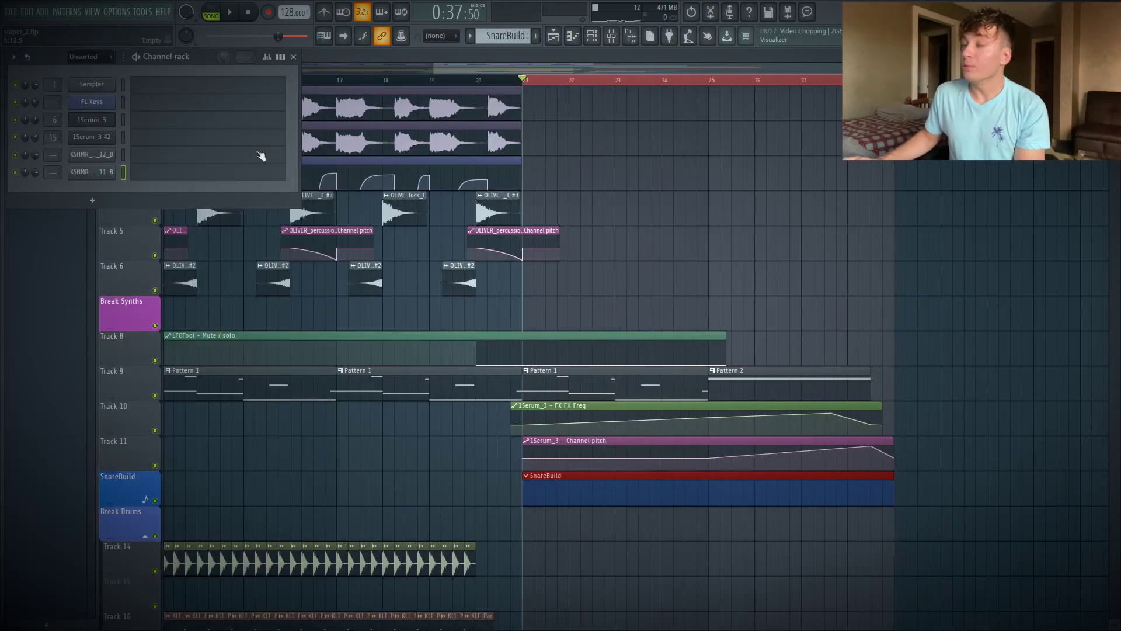
Step: Show the sampler settings and waveforms of the two KSHMR tight snare channels
click(115, 156)
drag(171, 221, 349, 190)
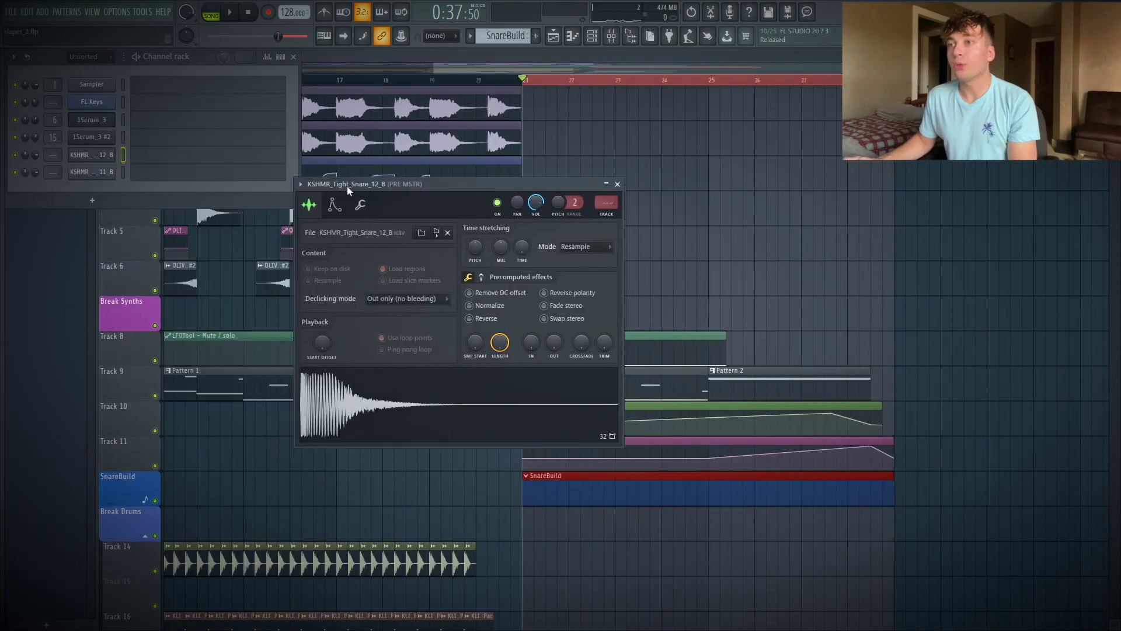
click(91, 172)
drag(81, 106, 170, 349)
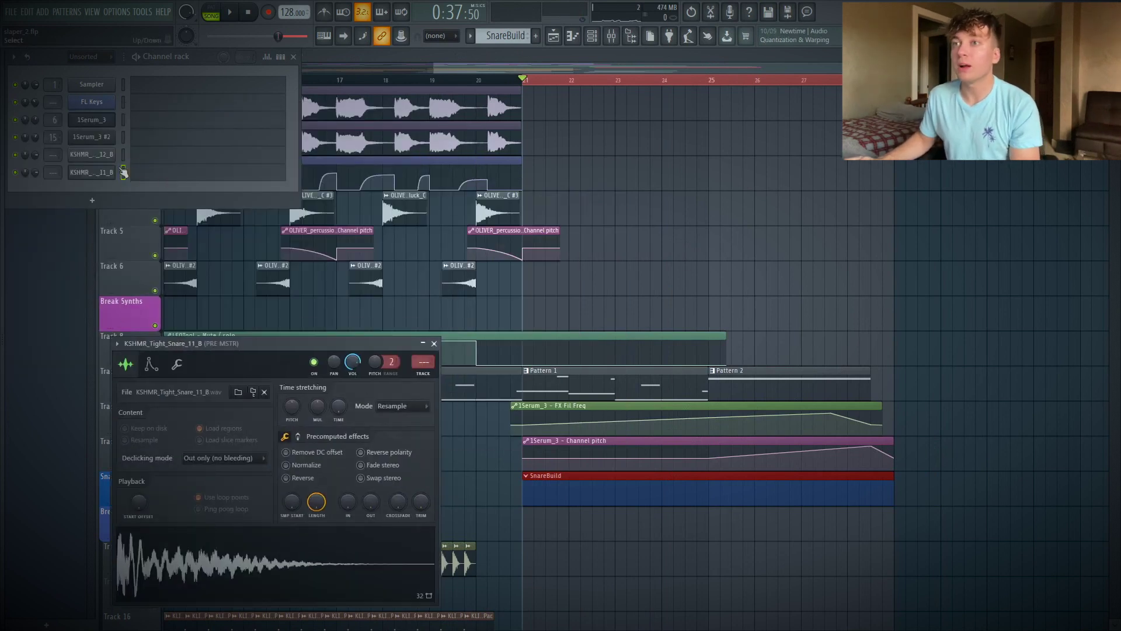
Step: Program C5 hits on every beat of bars 1 to 4 for KSHMR_Tight_Snare_12_B, ending in a C5, B4, A#4, A4 fill, and add a C5 at bar 5
click(153, 176)
key(F7)
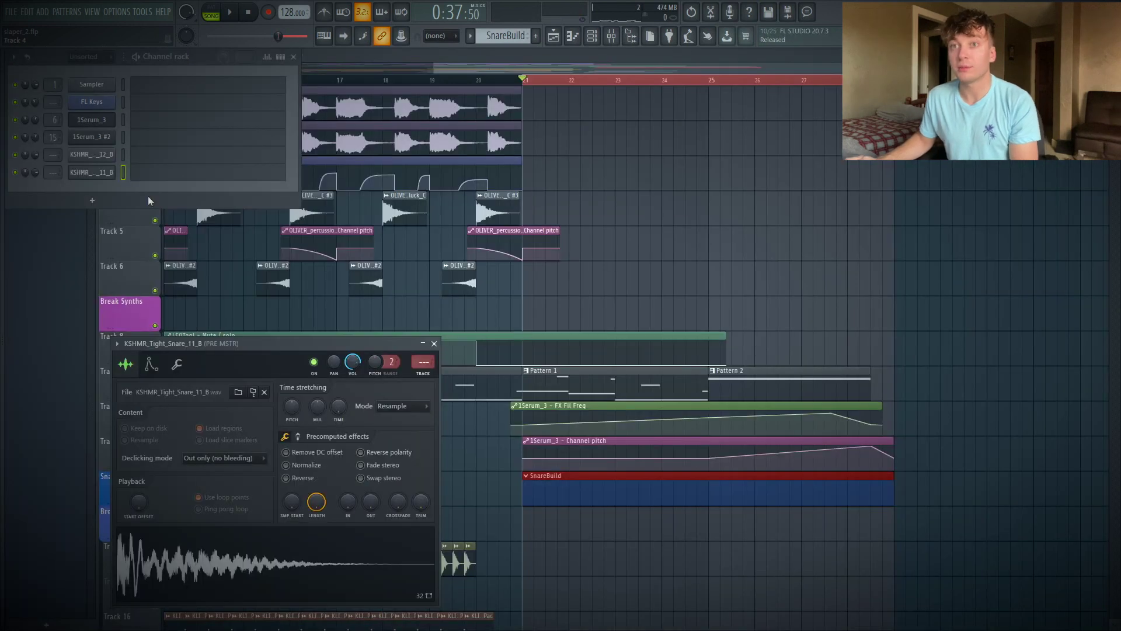
key(F7)
click(58, 355)
drag(181, 355, 103, 355)
right_click(61, 357)
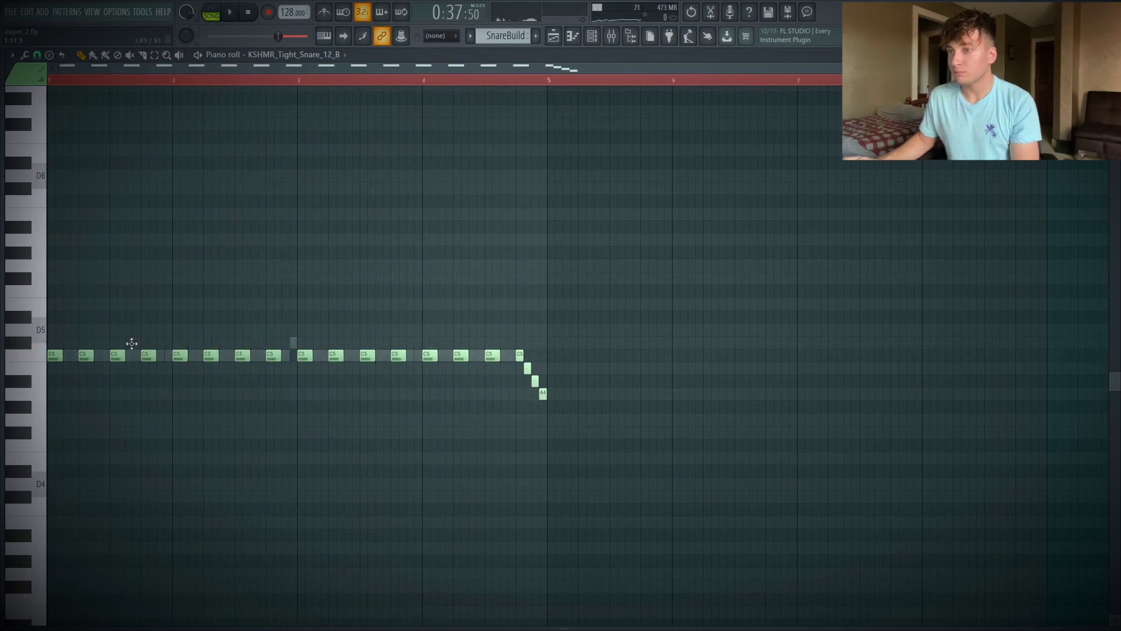
click(554, 355)
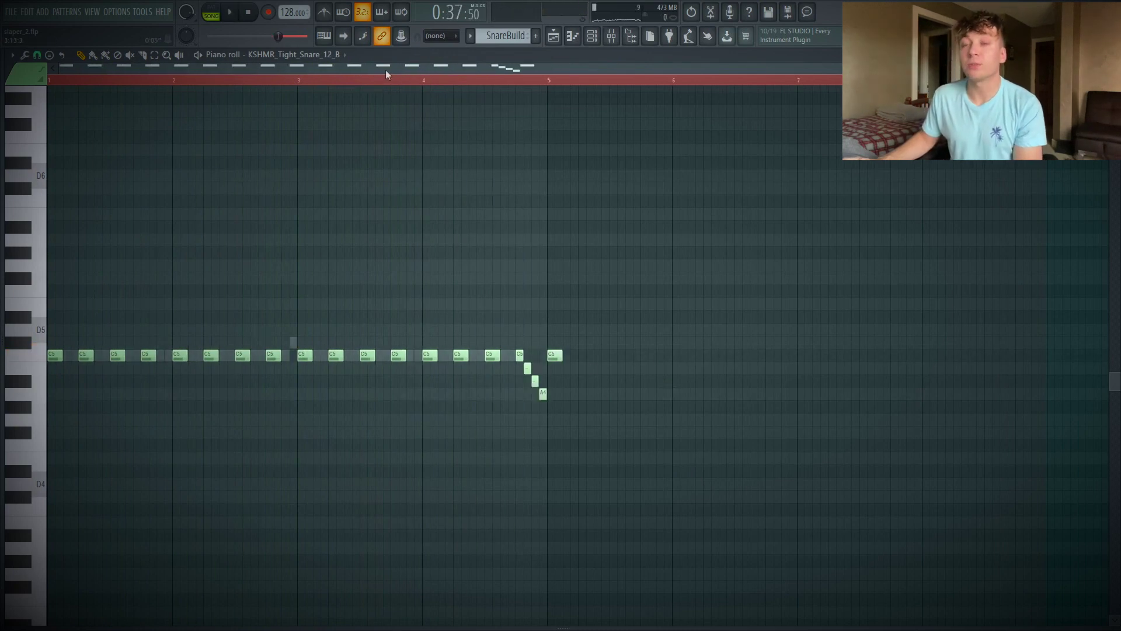
Step: Fill bars 5 to 8 with half-beat C5 snare hits, stopping just before bar 9, and play them back
key(space)
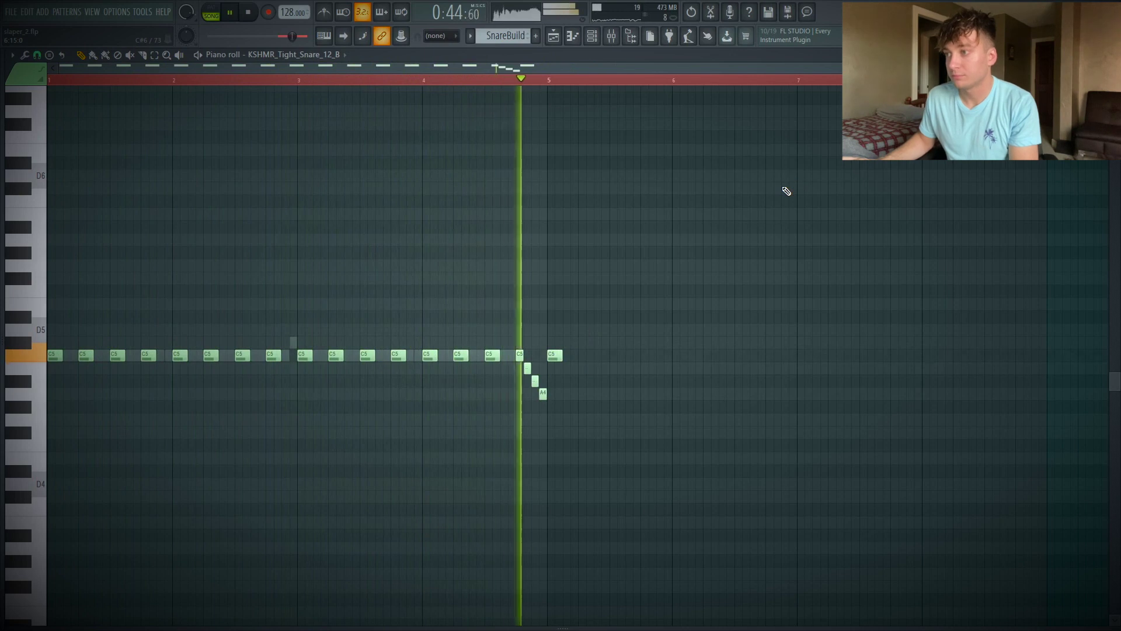
key(space)
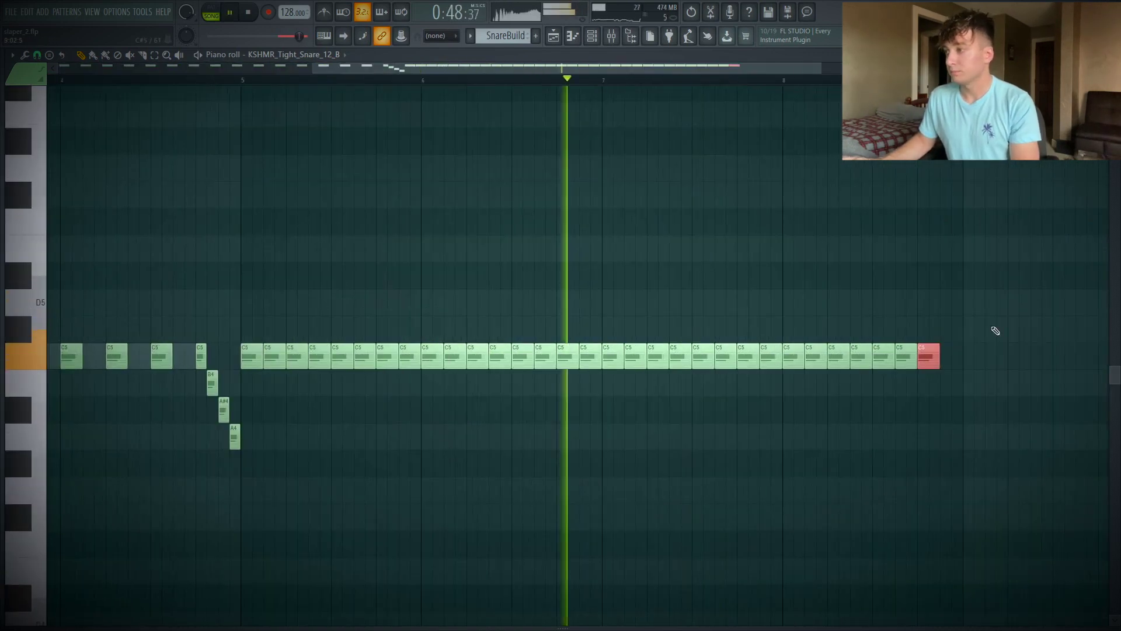
key(space)
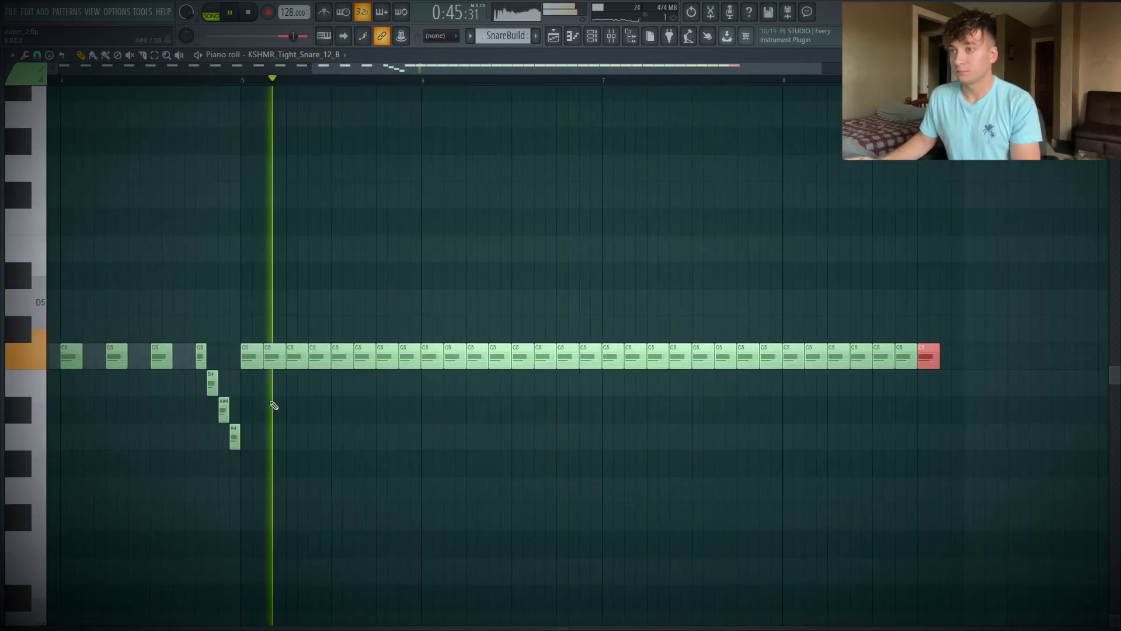
key(space)
key(space)
key(space)
key(space)
mouse_move(284, 363)
mouse_down()
mouse_move(273, 363)
mouse_move(296, 360)
mouse_move(284, 363)
mouse_up()
click(303, 361)
key(space)
key(space)
right_click(281, 363)
key(space)
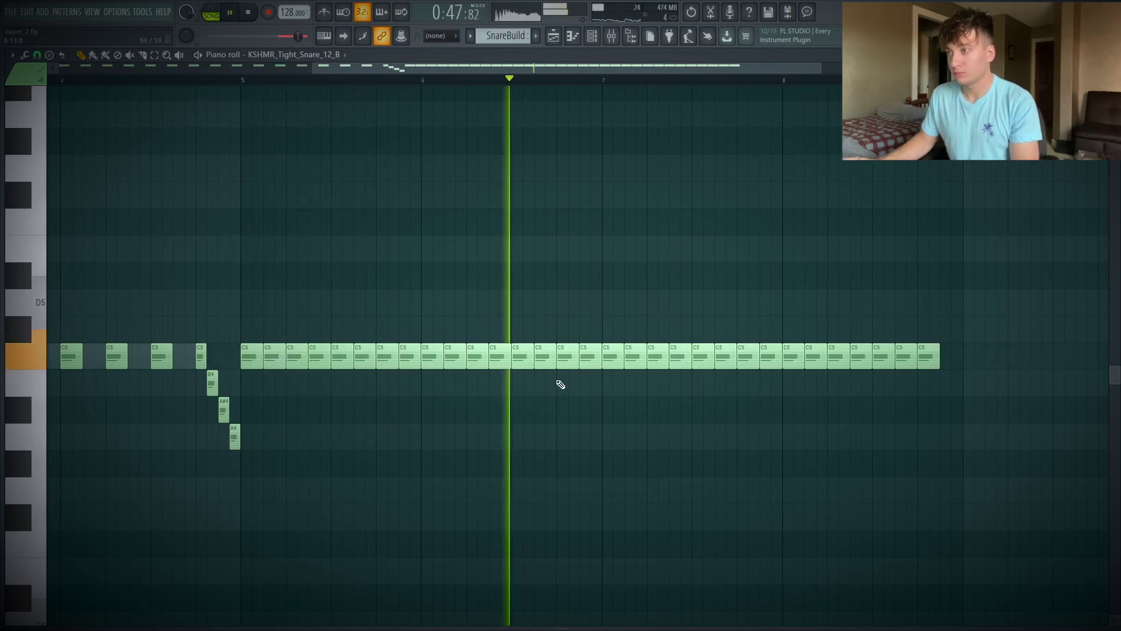
key(space)
key(space)
Step: Chop the C5 snare hits in bar 7 into notes half as long
drag(623, 362, 769, 359)
drag(764, 360, 774, 359)
key(ctrl+d)
key(space)
Step: Try removing every second snare hit from bars 5 and 6, and undo the removals
right_click(274, 359)
right_click(319, 359)
right_click(364, 360)
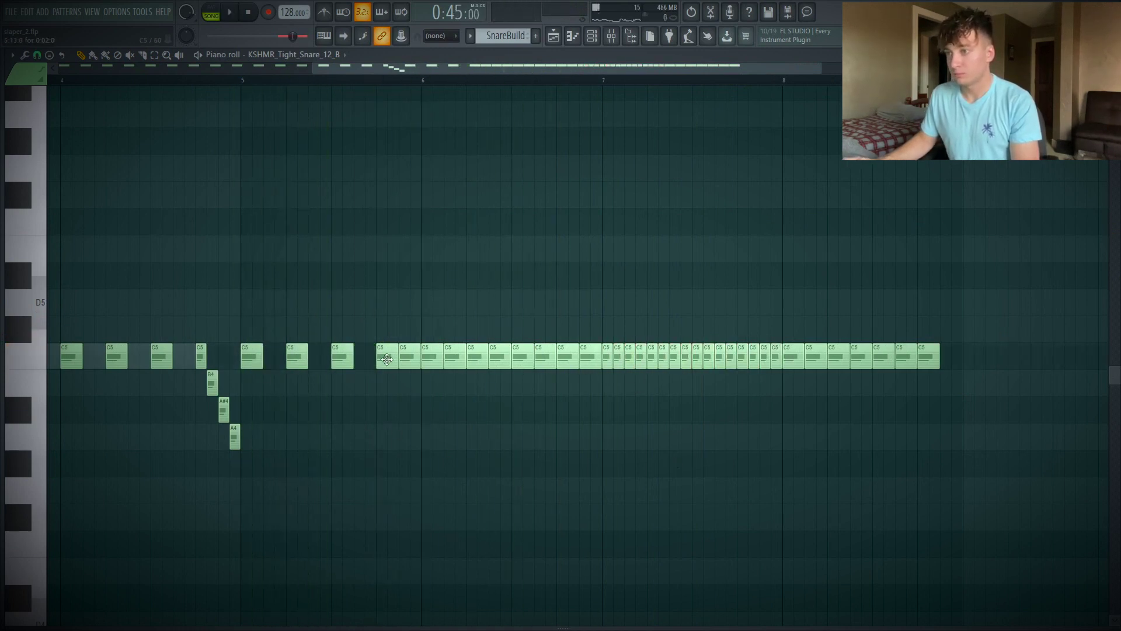
right_click(407, 362)
right_click(454, 360)
right_click(499, 360)
right_click(545, 362)
right_click(590, 362)
key(ctrl+z)
Step: Chop the C5 snare hits in bar 8 into shorter notes and play back the roll
key(space)
drag(788, 373, 926, 375)
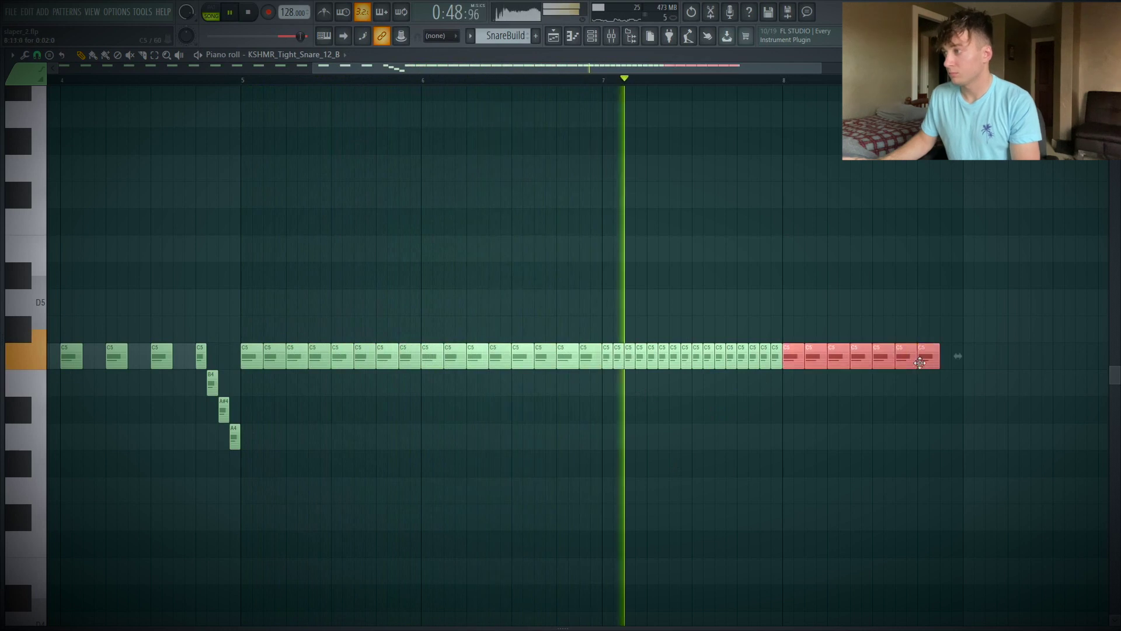
key(ctrl+u)
key(space)
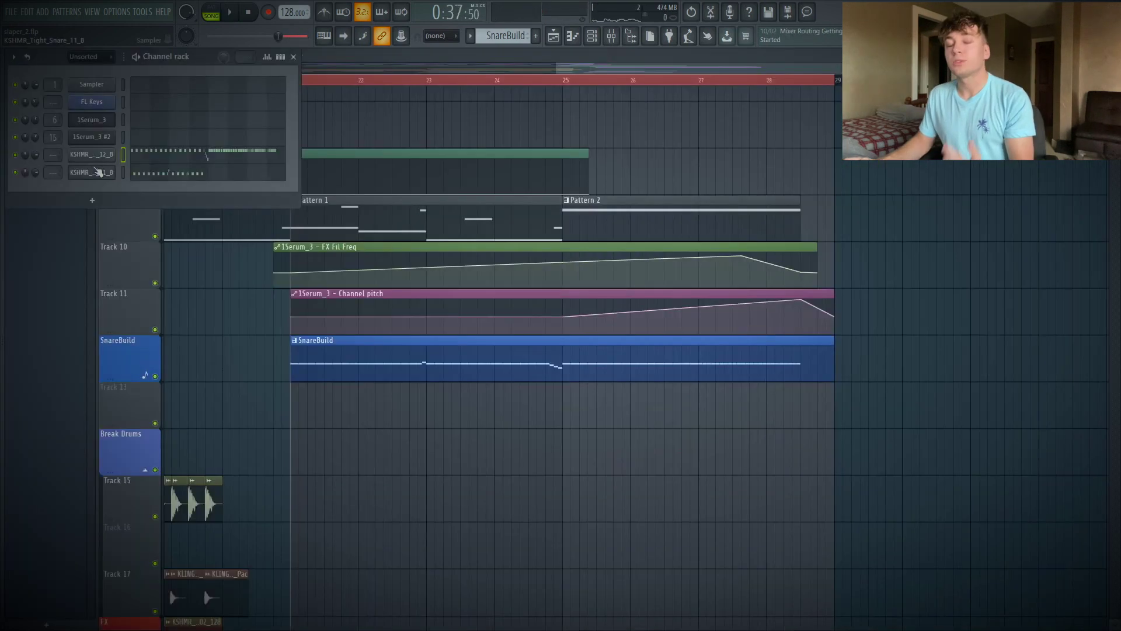
Step: Create a channel pitch automation clip for KSHMR_Tight_Snare_12_B and place it under SnareBuild on Track 13, starting at bar 21
click(108, 163)
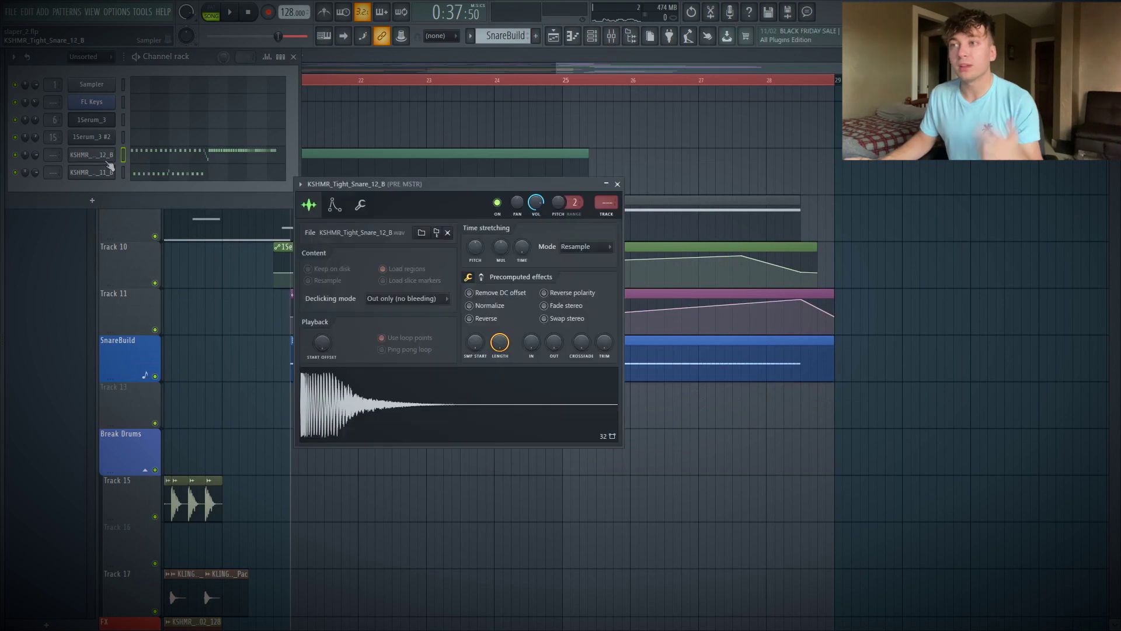
right_click(573, 202)
click(613, 283)
drag(405, 438, 428, 433)
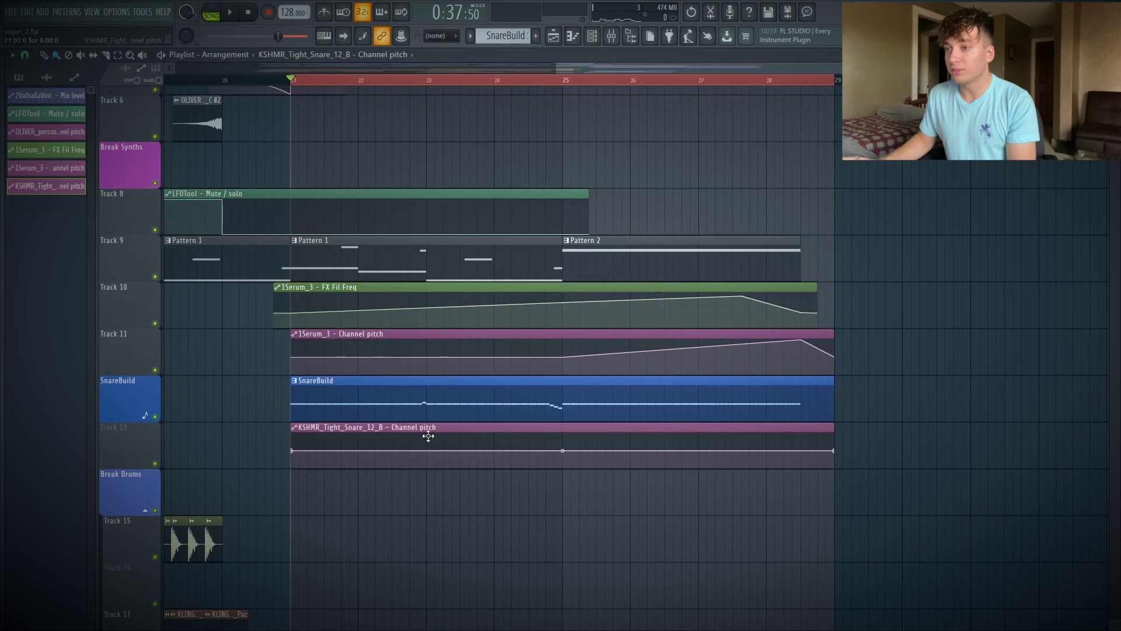
Step: Shape the snare pitch automation to climb from bar 25 to a peak near the end of bar 28, and play it back
right_click(803, 443)
drag(802, 441, 806, 433)
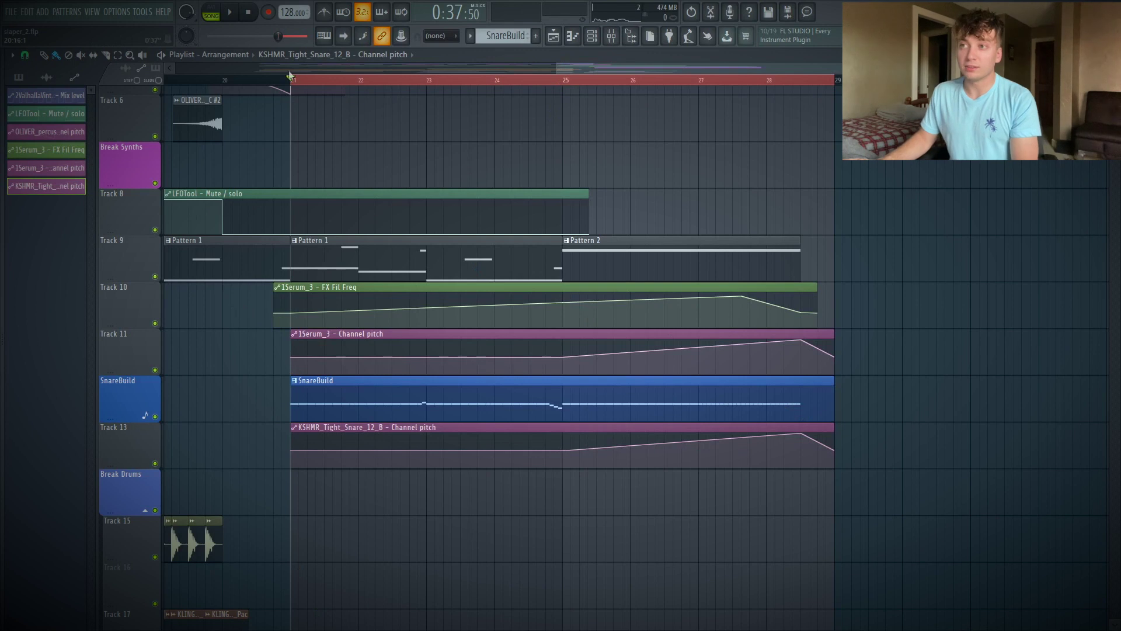
key(space)
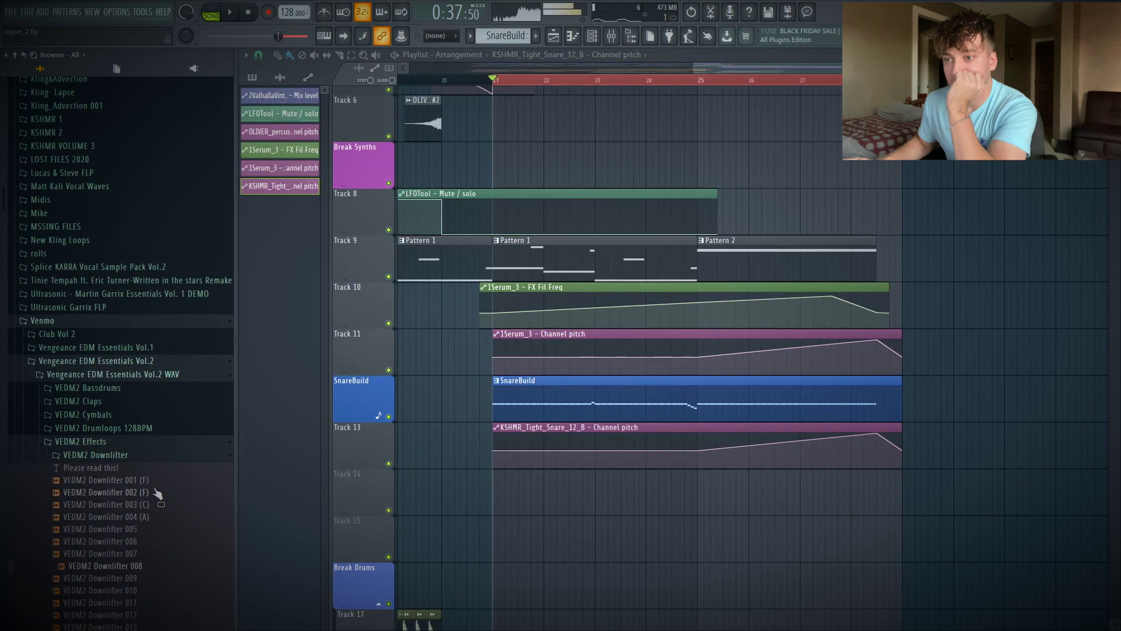
Step: Audition the Vengeance downlifter samples and place VEDM2 Downlifter 004 (A) on Track 14 at bar 21
click(156, 506)
click(158, 516)
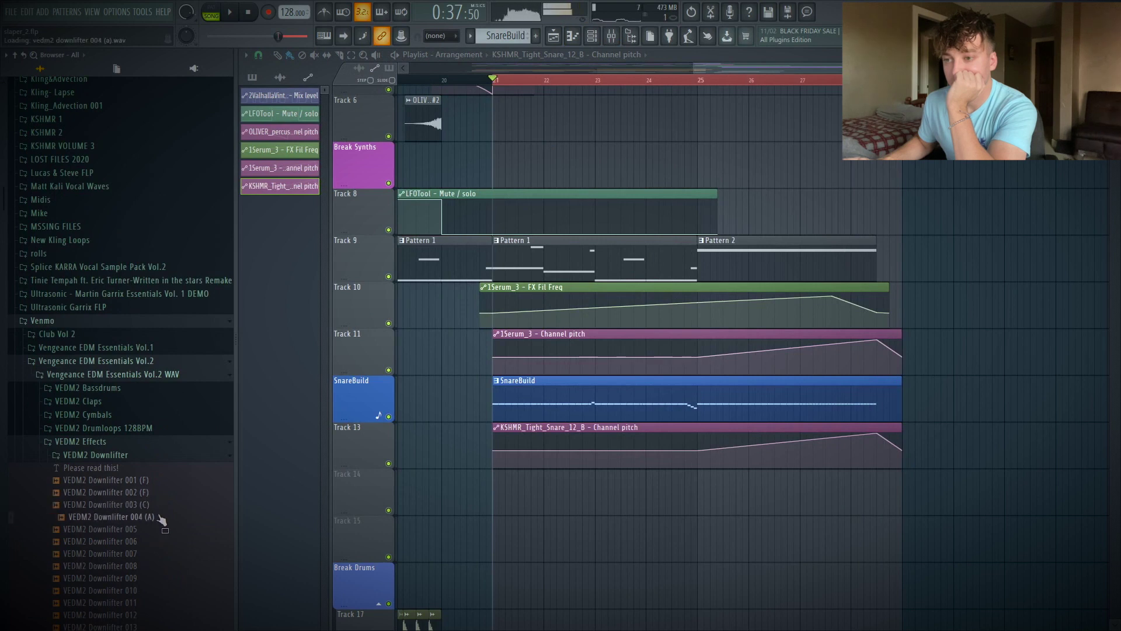
click(150, 457)
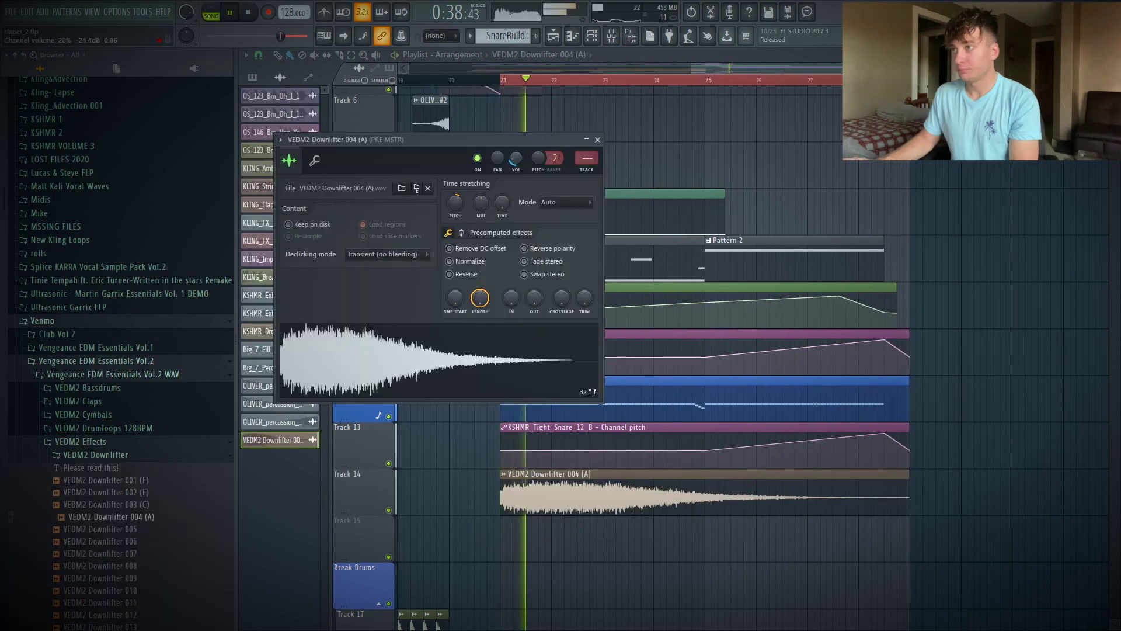
key(Escape)
scroll(670, 441, down, 3)
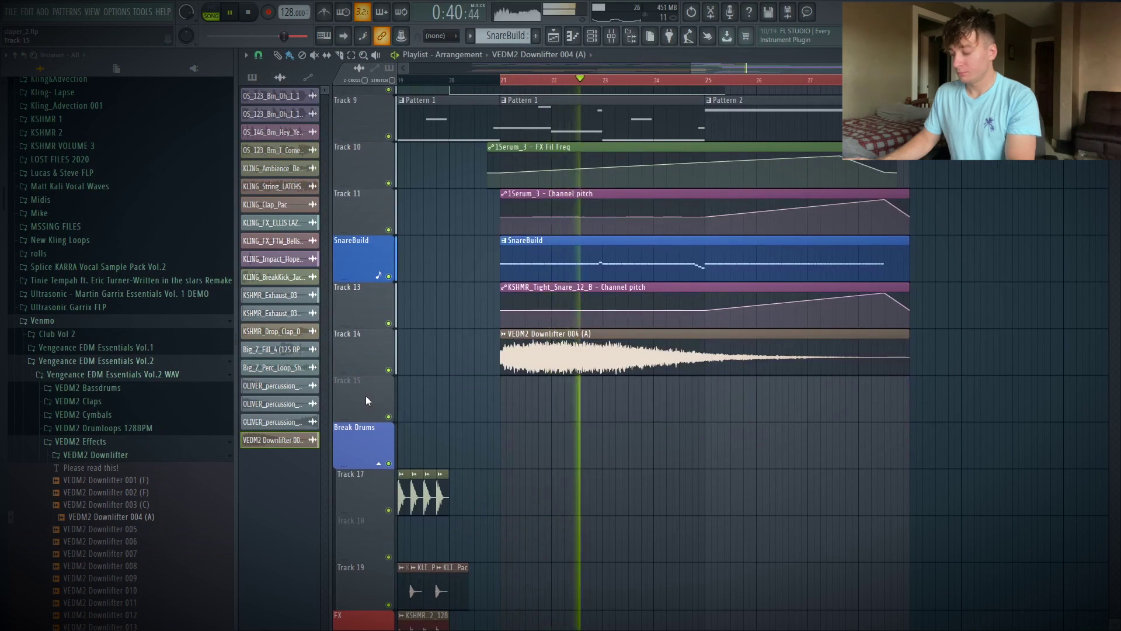
Step: Insert two empty tracks above Break Drums and audition VEDM2 Uplifter 045 128 BPM (8 Bars) in solo on Track 15 from bar 21
key(Insert)
key(Insert)
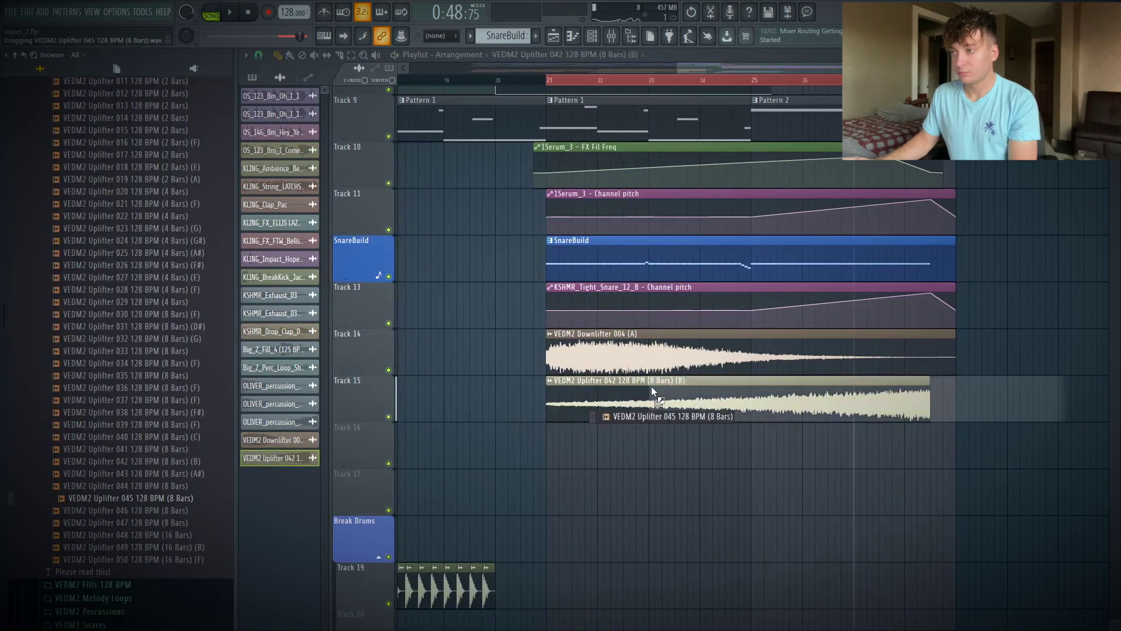
ctrl+click(388, 416)
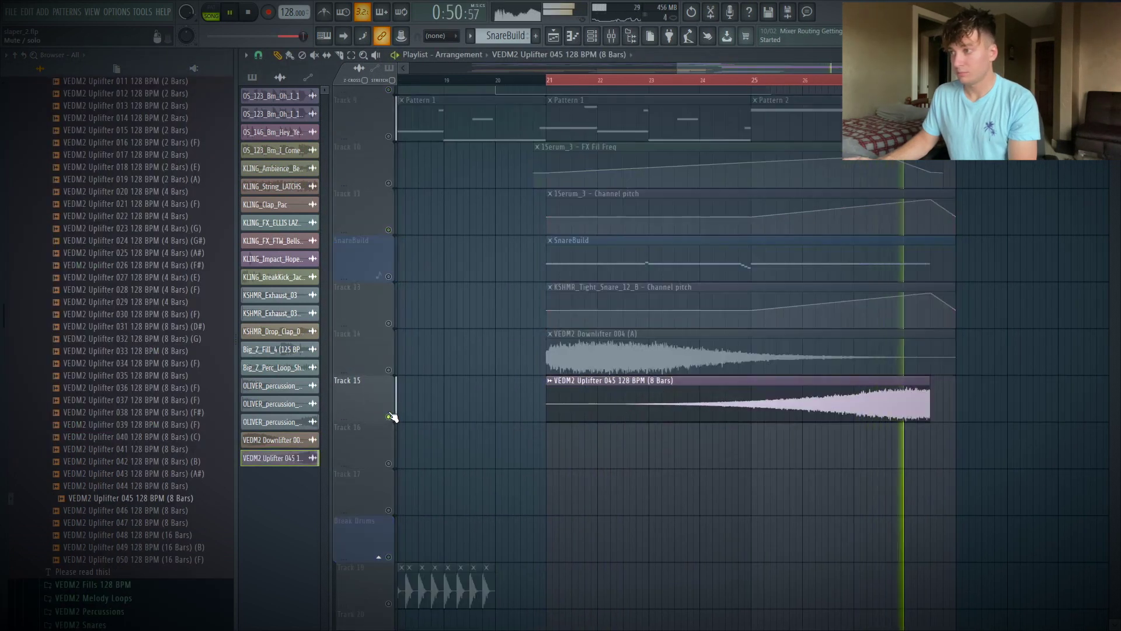
ctrl+click(388, 416)
key(space)
key(space)
Step: Play the build-up from bar 21 and place the KLING_Subdrop_CTF sample on Track 16 at bar 25
key(space)
click(549, 80)
key(space)
scroll(814, 514, up, 3)
scroll(814, 513, down, 2)
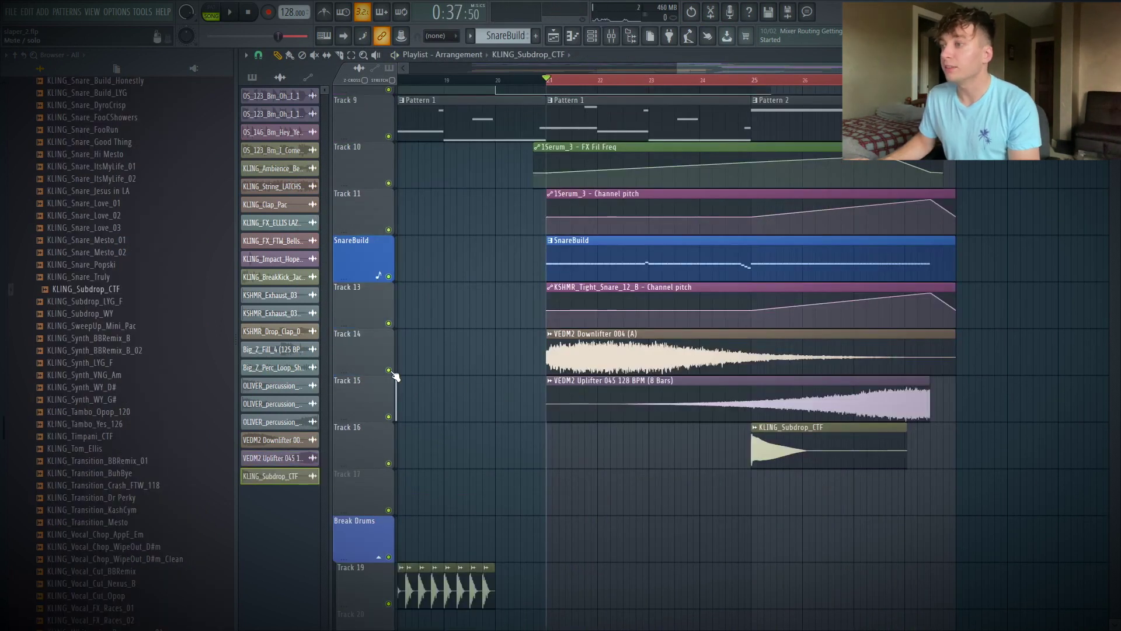
Step: Solo the downlifter on Track 14 and the uplifter on Track 15 in turn and listen to each
right_click(390, 370)
key(space)
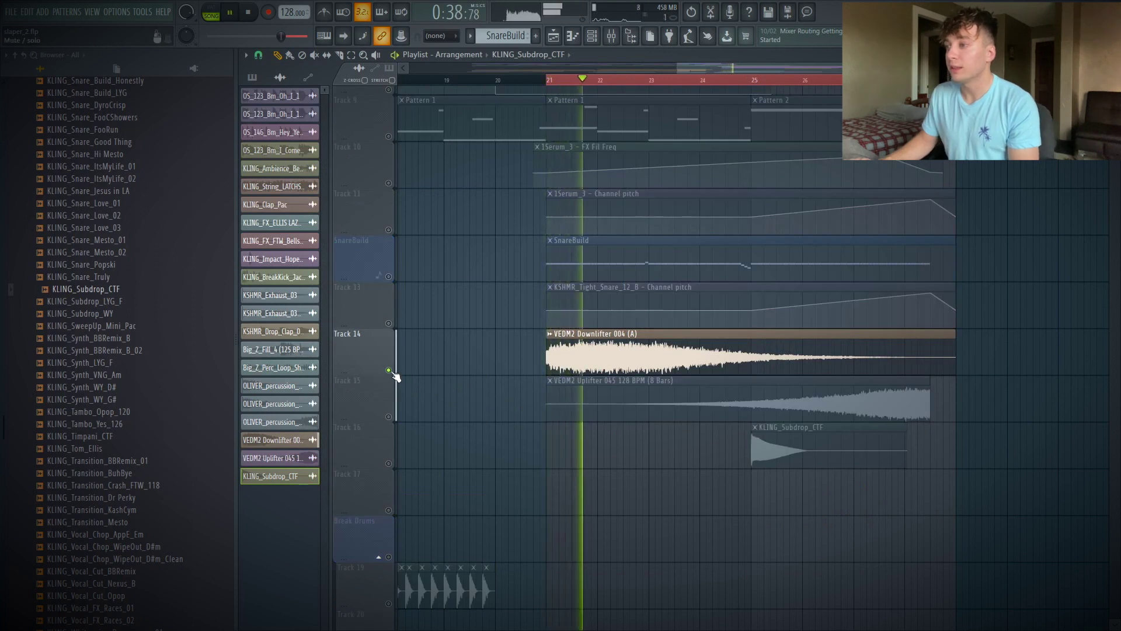
right_click(389, 416)
key(space)
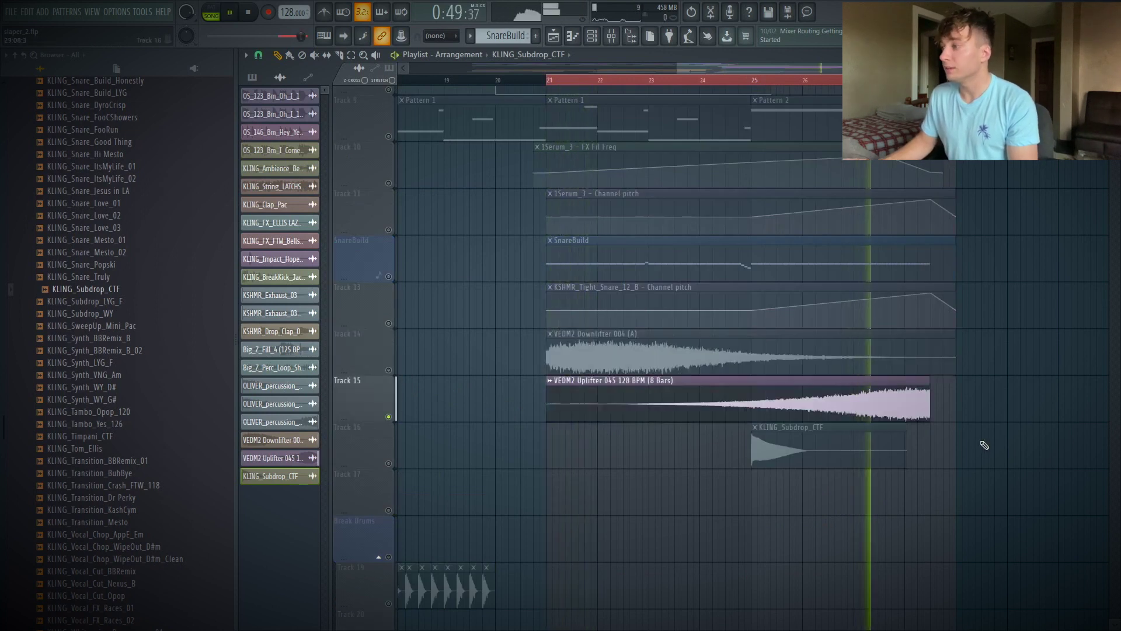
key(space)
Step: Restore all tracks from solo and play the KLING_Subdrop_CTF hit from bar 25
right_click(388, 463)
right_click(388, 463)
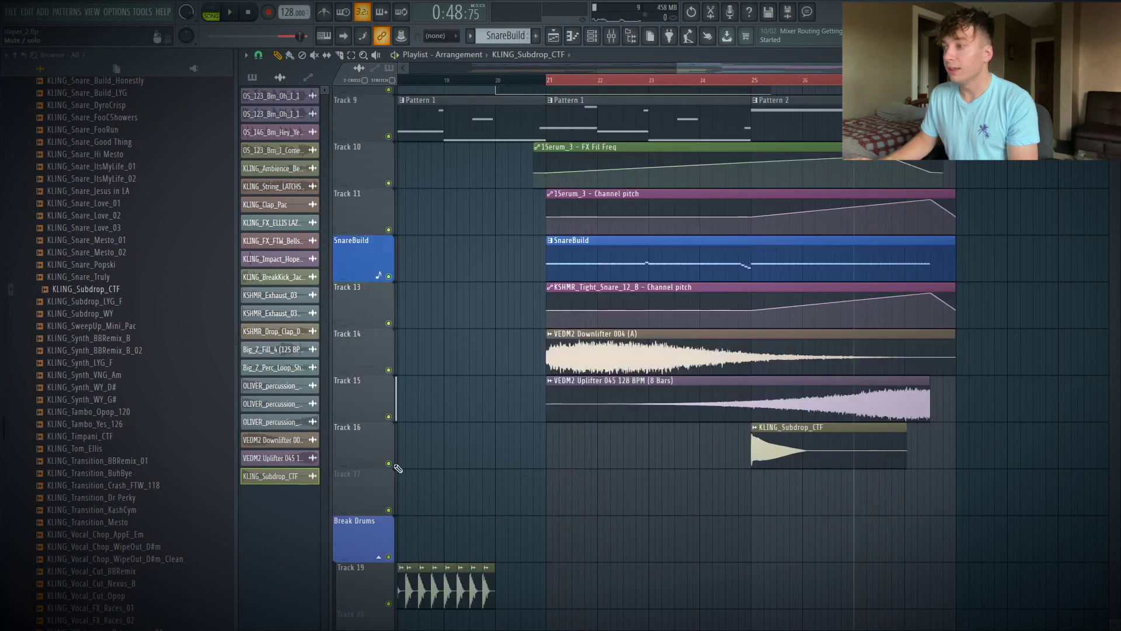
click(746, 82)
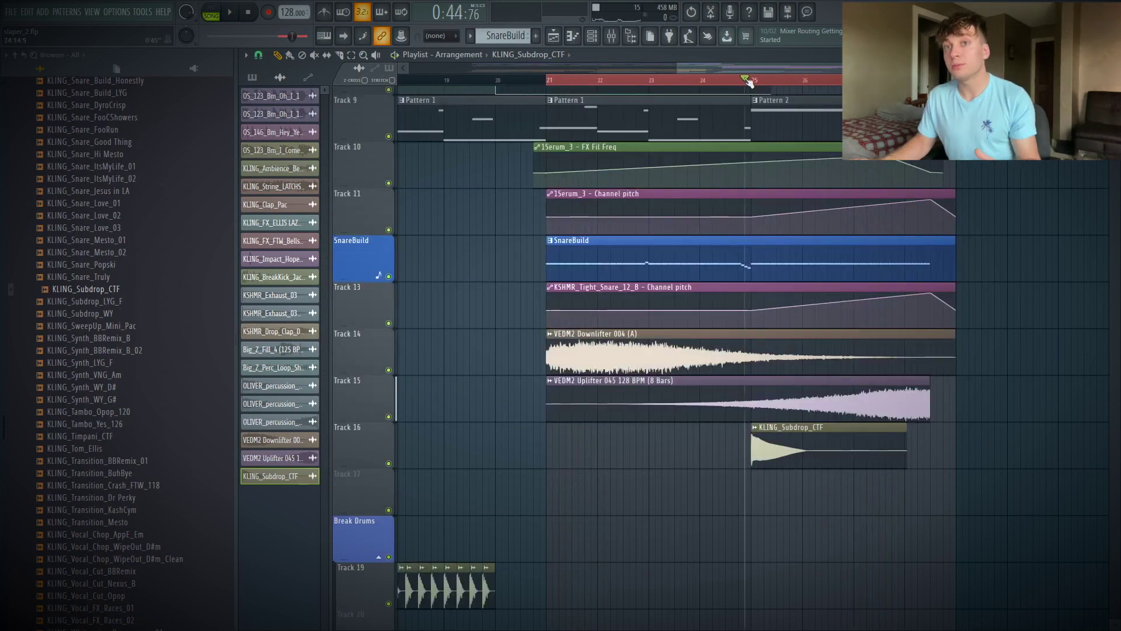
click(754, 79)
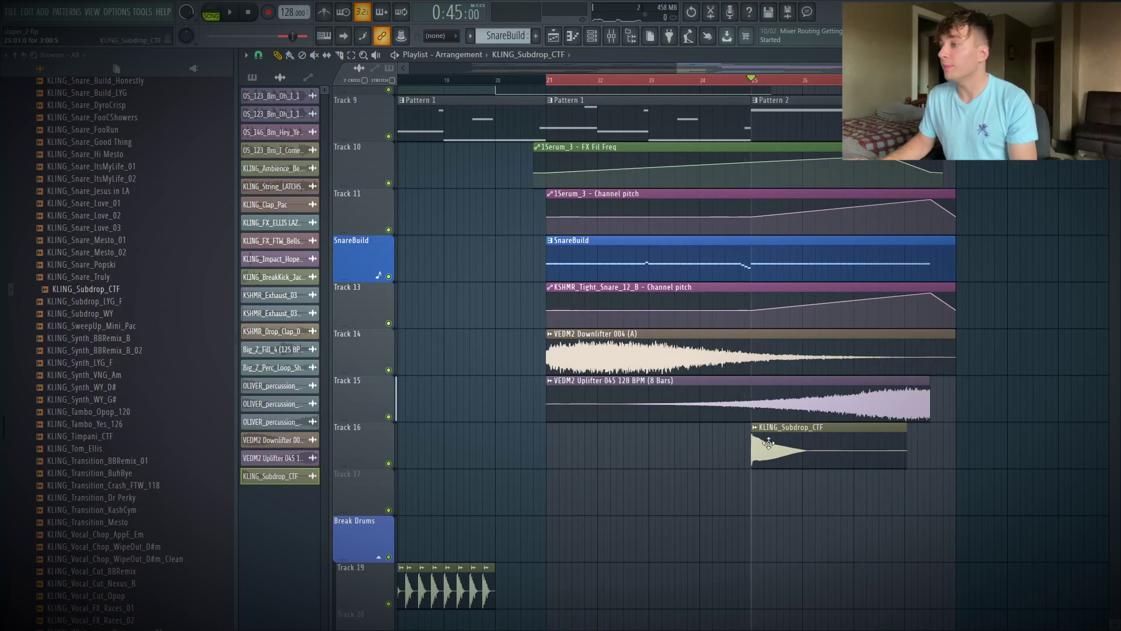
key(space)
double_click(849, 450)
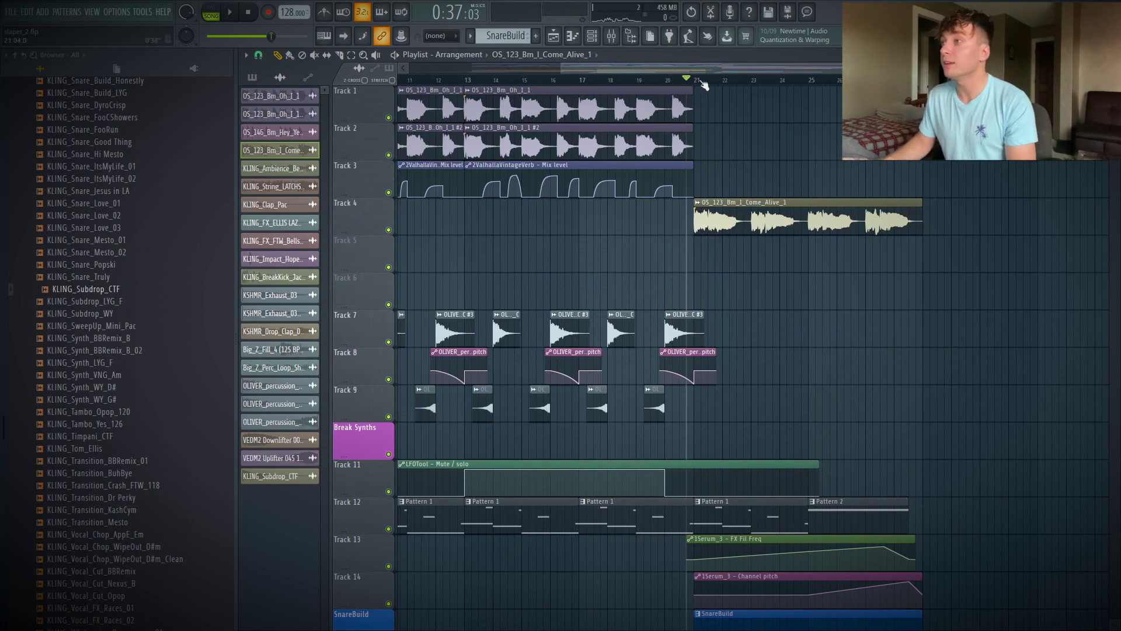
Step: Play the OS_123_Bm_I_Come_Alive_1 vocal from bar 21 and shape its filter cutoff automation on Track 5 into a curved rise to bar 29
click(699, 82)
key(space)
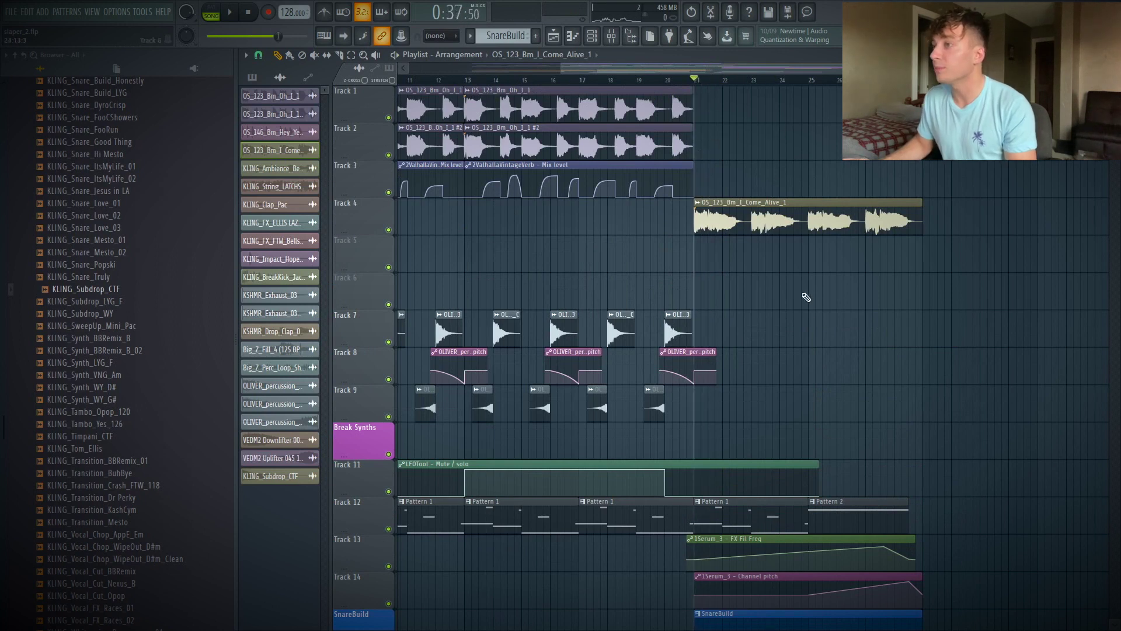
key(F9)
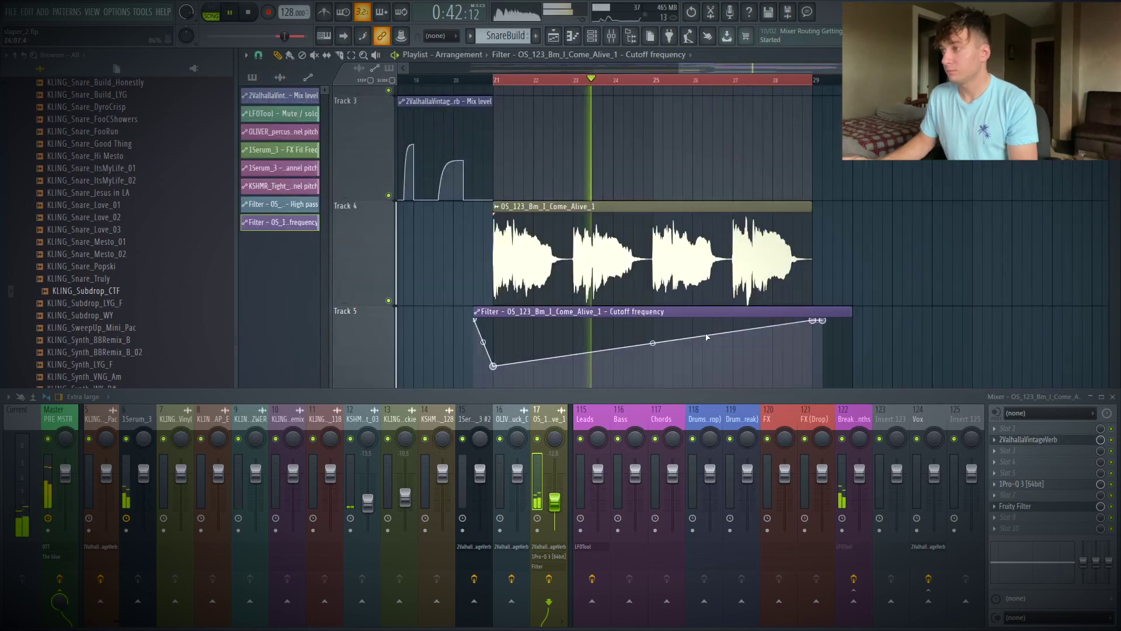
key(F9)
drag(655, 344, 656, 350)
Step: Cut the OS_123_Bm_I_Come_Alive_1 vocal on Track 4 after the start of bar 25 and duplicate the short slice as a repeating chop
right_click(733, 269)
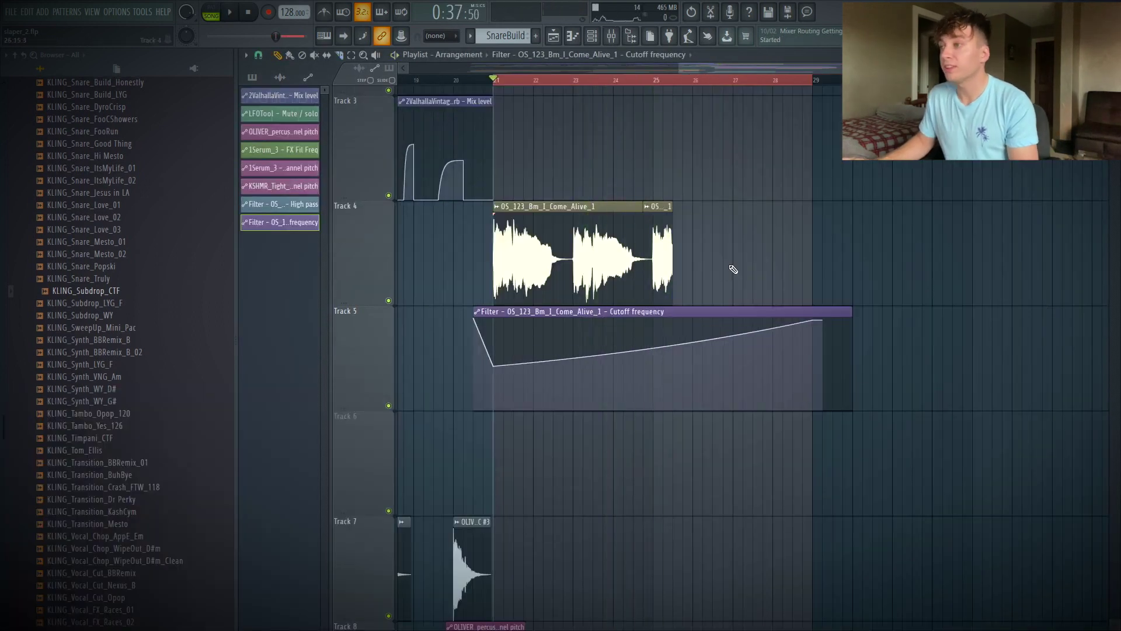
drag(518, 461, 1040, 128)
mouse_move(596, 299)
mouse_down()
mouse_move(635, 294)
mouse_move(596, 312)
mouse_up()
drag(597, 312, 650, 318)
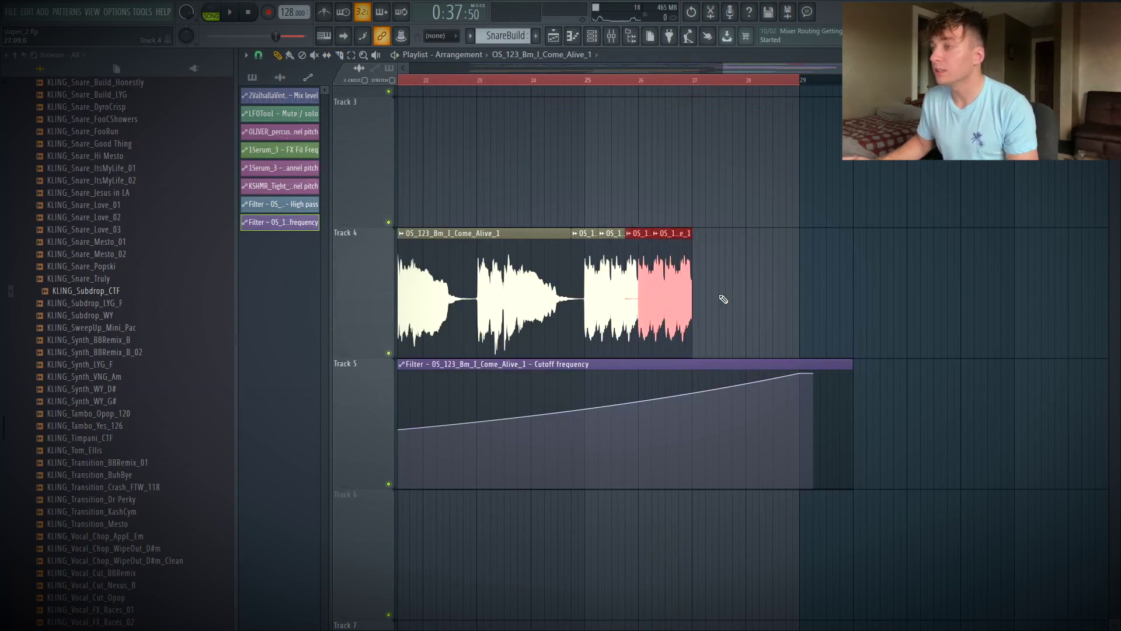
drag(717, 301, 586, 300)
key(ctrl+b)
drag(915, 397, 582, 236)
key(ctrl+d)
Step: Continue the vocal chops to the middle of bar 28 and make the Track 5 cutoff automation drop sharply where they end
click(783, 80)
right_click(840, 263)
click(807, 80)
key(ctrl+d)
ctrl+right_click(894, 298)
drag(846, 357, 967, 389)
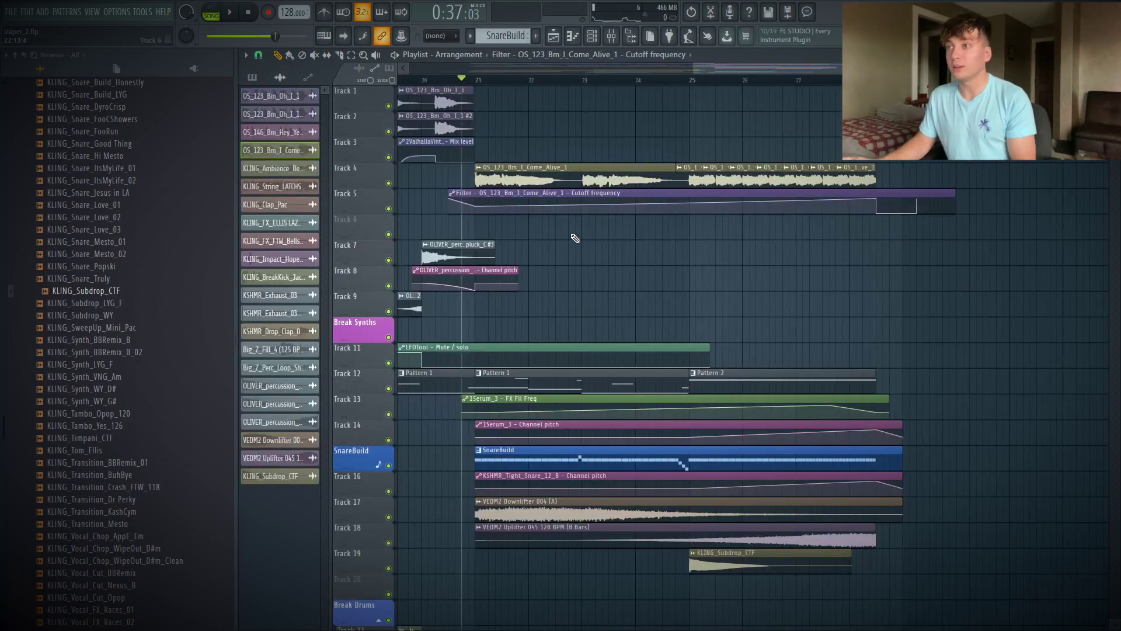
Step: Play back the build-up, insert a track below SnareBuild, and add a filter cutoff automation for KSHMR_Tight_Snare_12_B there
key(space)
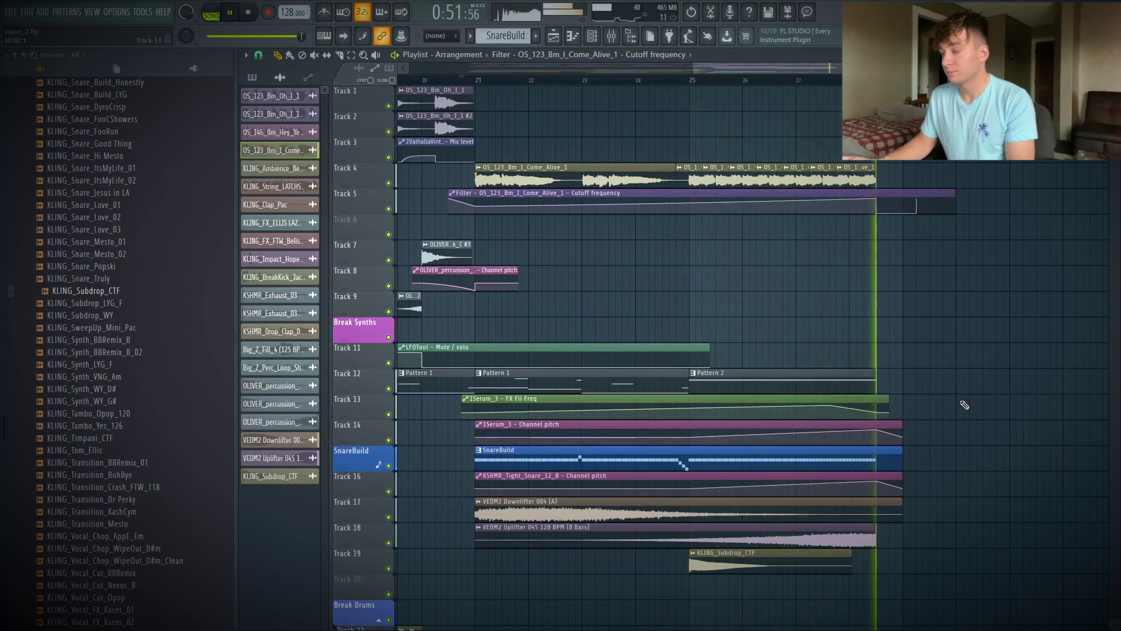
key(space)
right_click(367, 485)
click(394, 575)
key(ctrl+a)
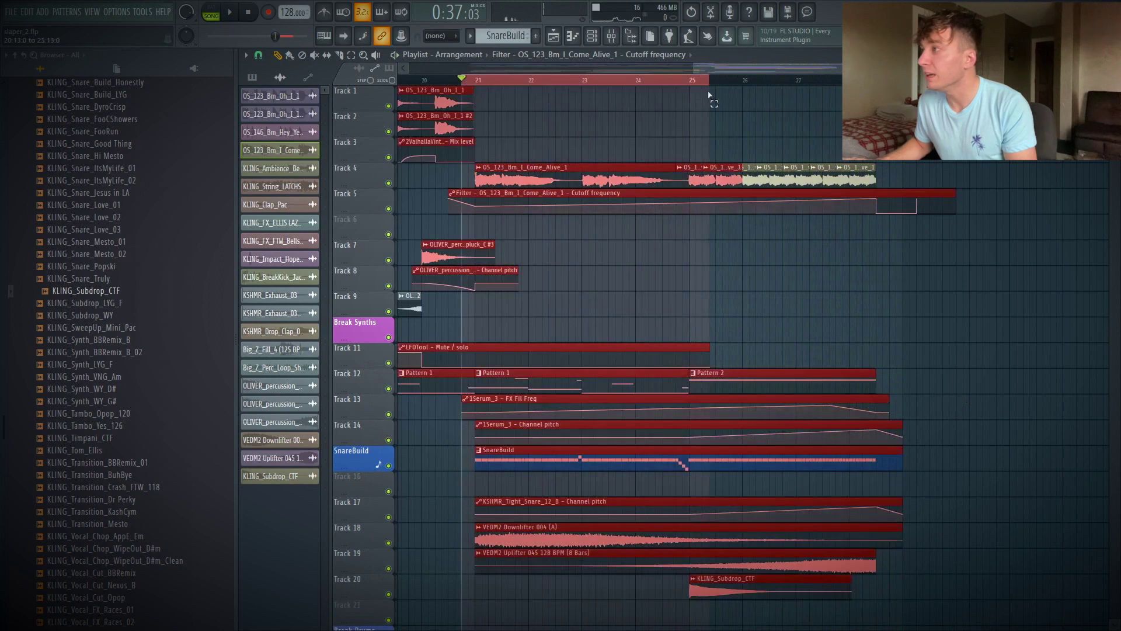
click(600, 39)
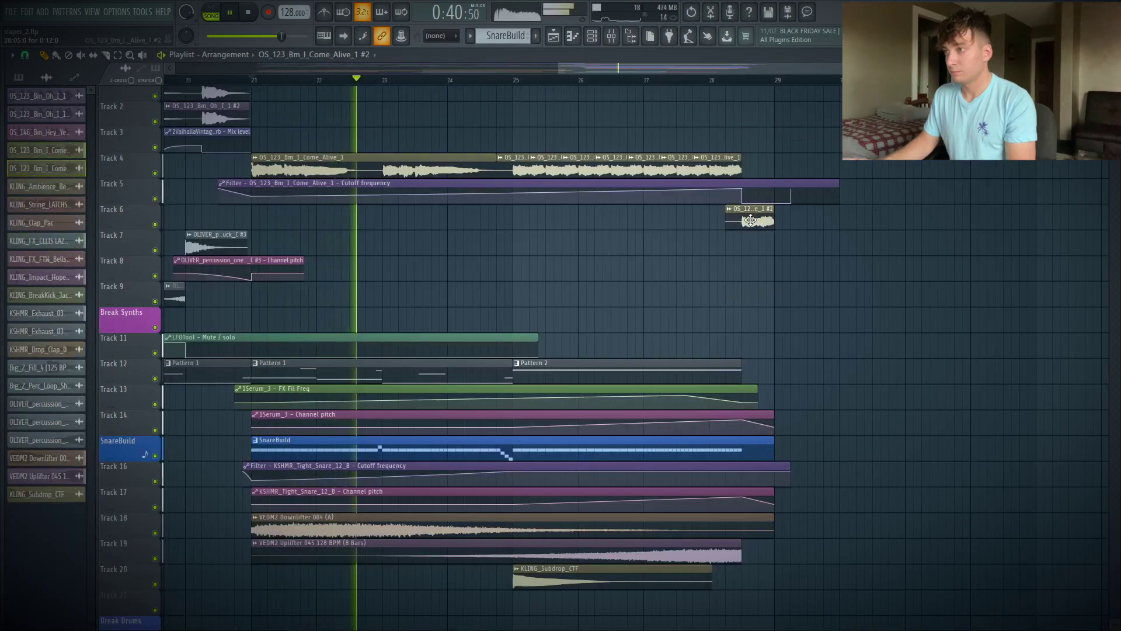
Step: Route the OS_123_Bm_I_Come_Alive_1 #2 vocal to mixer track 19 and shorten the SnareBuild clip to end at bar 28
double_click(749, 219)
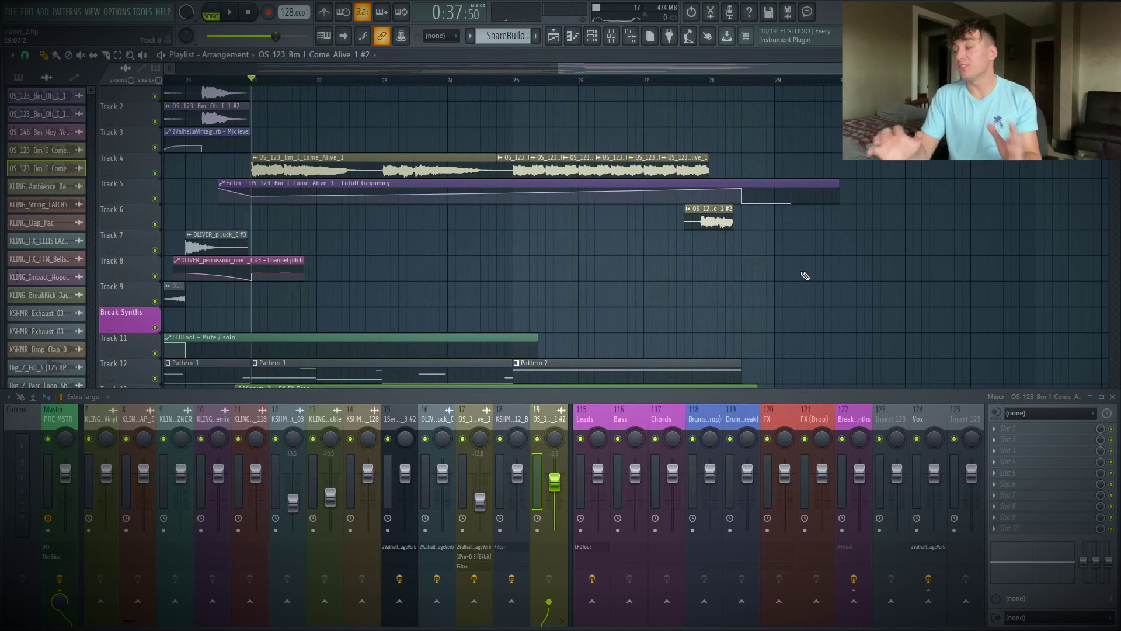
key(F9)
drag(718, 81, 709, 82)
scroll(724, 292, down, 2)
drag(774, 403, 714, 413)
Step: Inspect the pitch shift of the OS_123_Bm_I_Come_Alive_1 #2 vocal and play the transition from just before bar 28
mouse_move(748, 340)
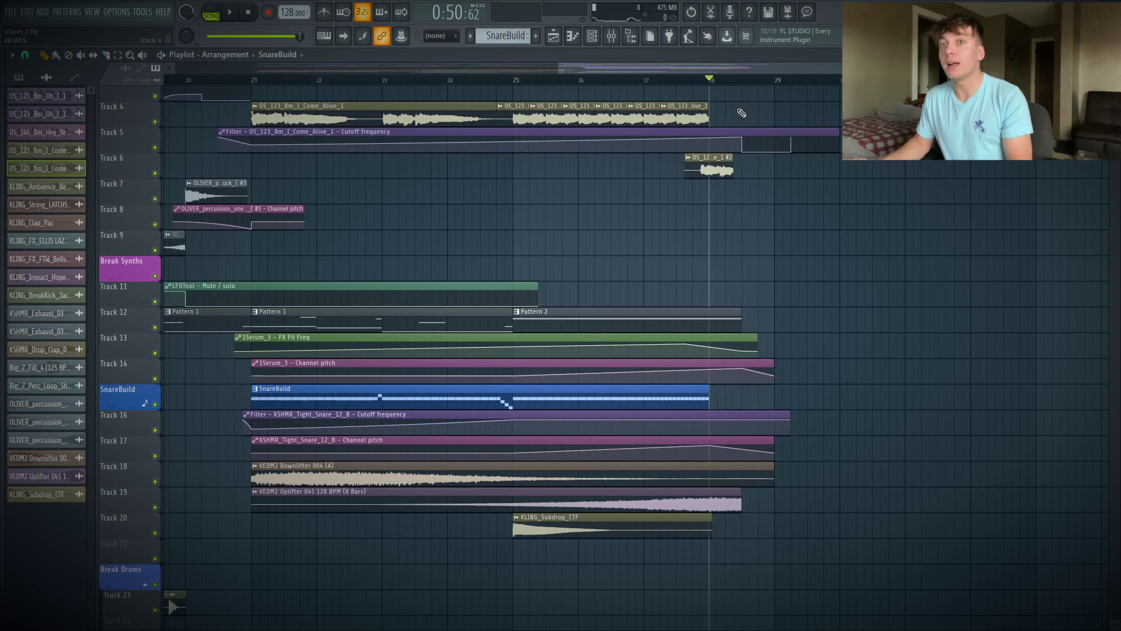
drag(866, 310, 433, 51)
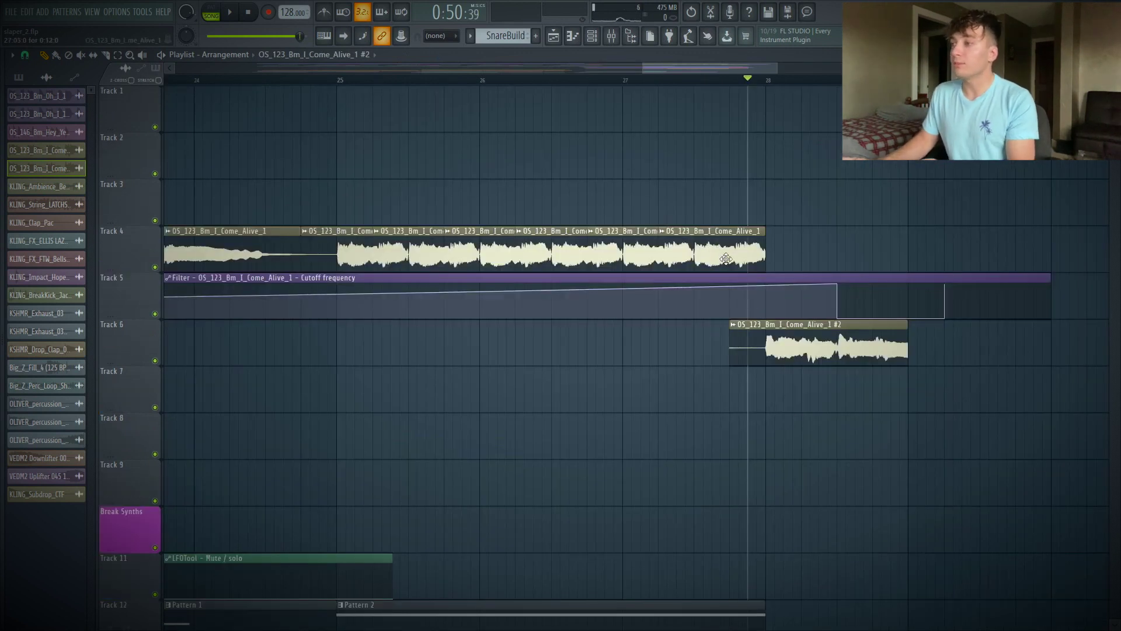
double_click(795, 351)
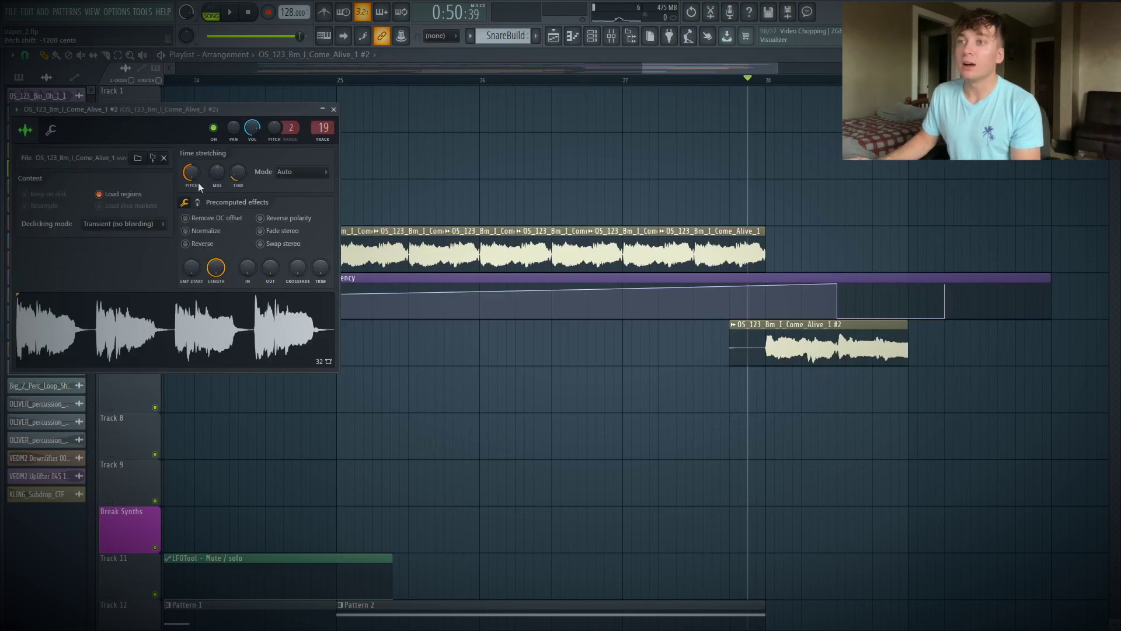
click(744, 81)
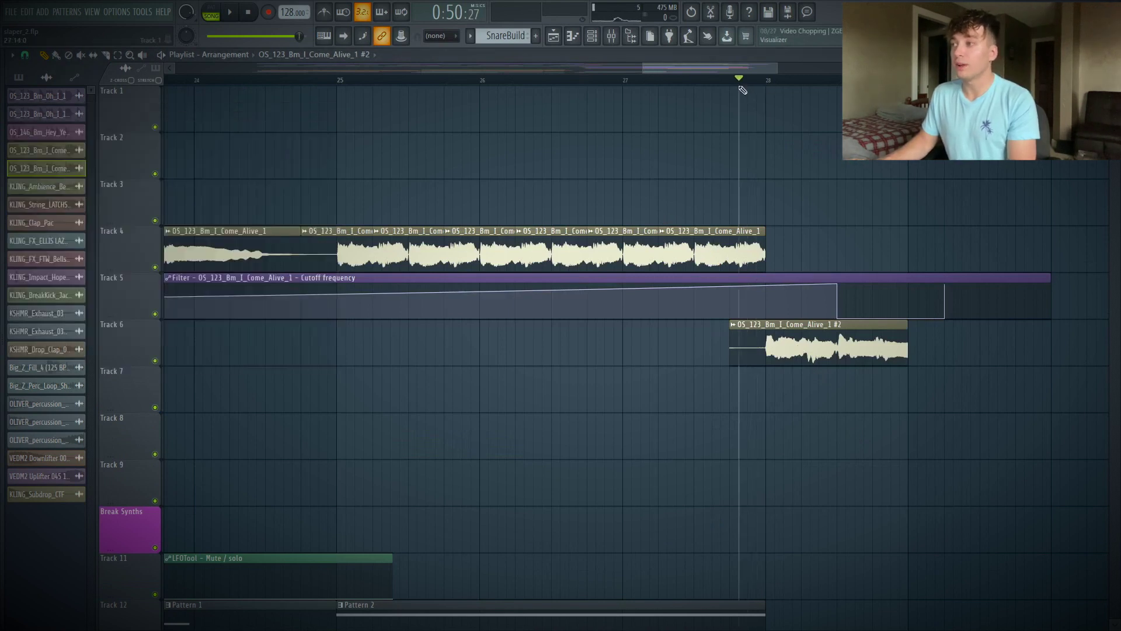
key(space)
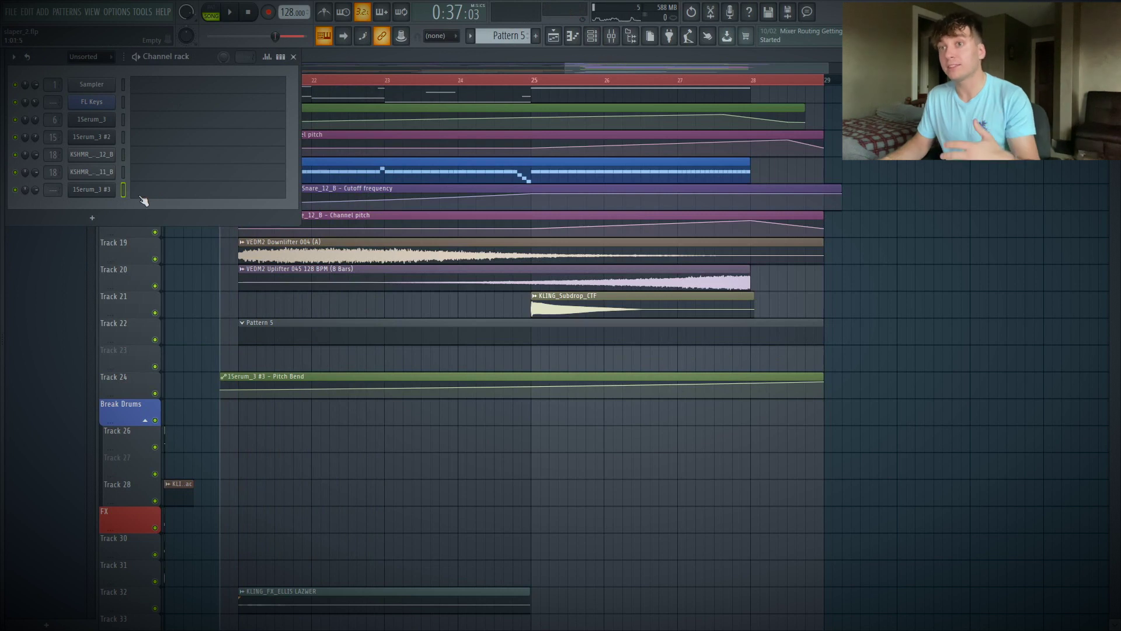
Step: Draw short B3 notes on the offbeats in Pattern 5 for 1Serum_3 #3 and duplicate them across the opening bars
click(143, 193)
click(117, 521)
mouse_move(131, 523)
mouse_down()
mouse_move(235, 525)
mouse_move(105, 536)
mouse_up()
key(space)
drag(113, 524, 561, 522)
drag(562, 523, 788, 520)
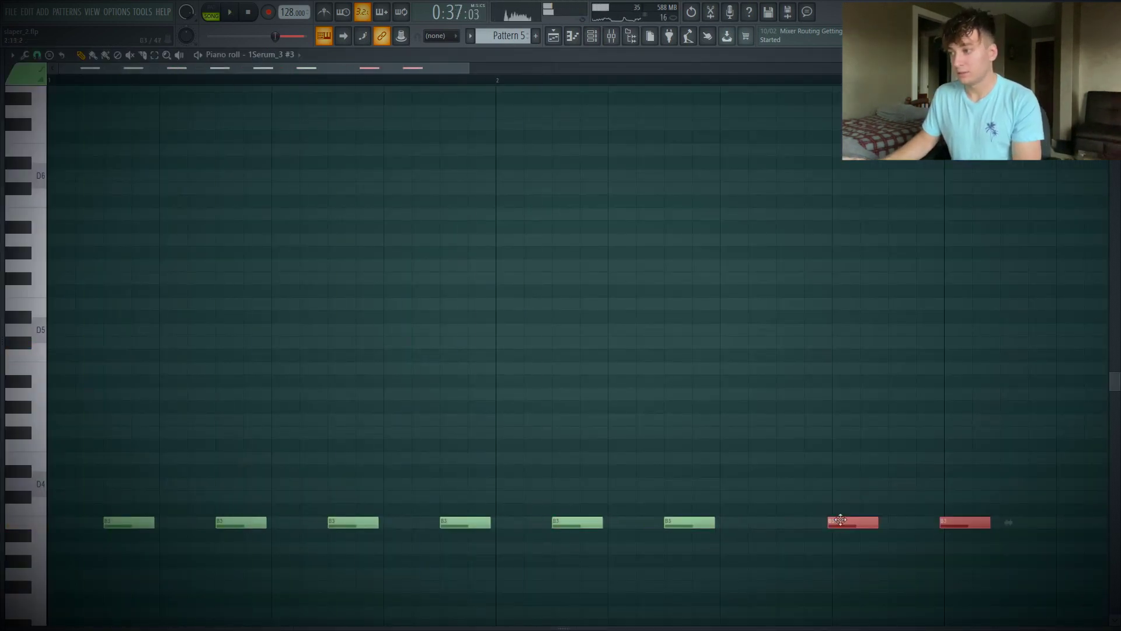
Step: Raise all the Pattern 5 notes by one octave and repeat the offbeat rhythm over the first four bars
key(ctrl+a)
key(ctrl+Up)
drag(122, 356, 1019, 357)
scroll(1006, 471, down, 2)
key(ctrl+a)
drag(96, 355, 1040, 355)
Step: Fill the second half of Pattern 5 with faster repeated notes, play it back, and reopen its piano roll
scroll(1025, 388, down, 2)
drag(367, 246, 931, 353)
scroll(930, 353, down, 2)
key(Escape)
key(Escape)
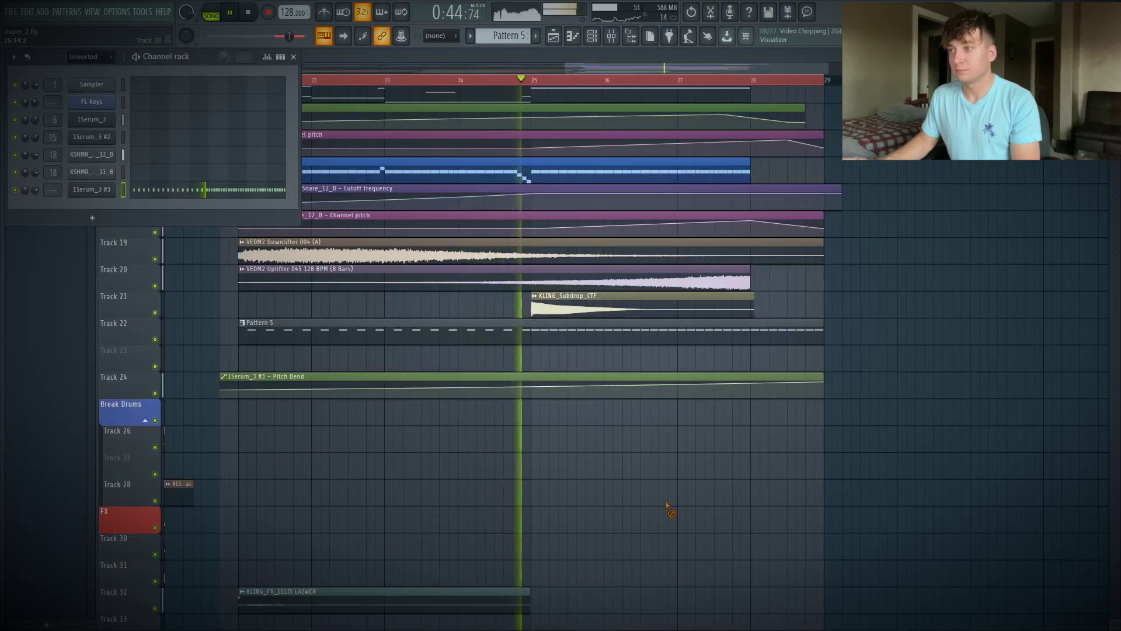
key(F7)
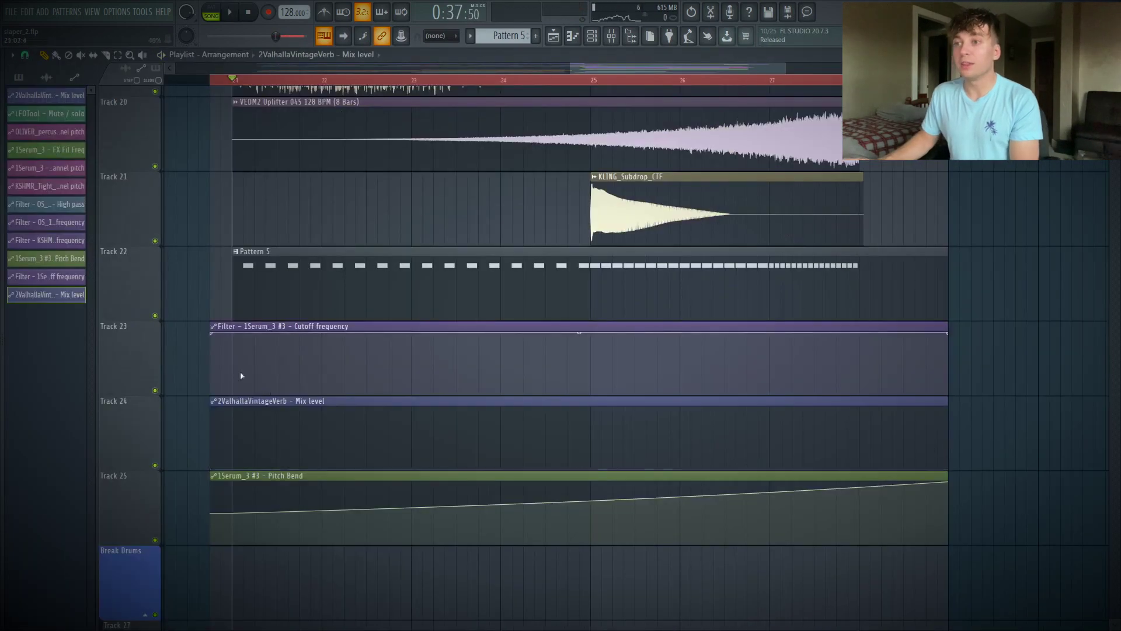
Step: Shape the 1Serum_3 #3 filter cutoff automation on Track 23 to start low at bar 21 and open up by bar 25
mouse_move(243, 375)
mouse_down()
mouse_move(223, 349)
mouse_move(234, 378)
mouse_up()
right_click(315, 371)
drag(316, 372, 590, 328)
Step: Shape the 2ValhallaVintageVerb mix level automation on Track 24 with points at bars 21 and 25 and a rise towards bar 28
mouse_move(232, 467)
mouse_down()
mouse_move(233, 480)
mouse_move(237, 455)
mouse_up()
drag(591, 461, 582, 450)
drag(763, 460, 863, 426)
click(870, 444)
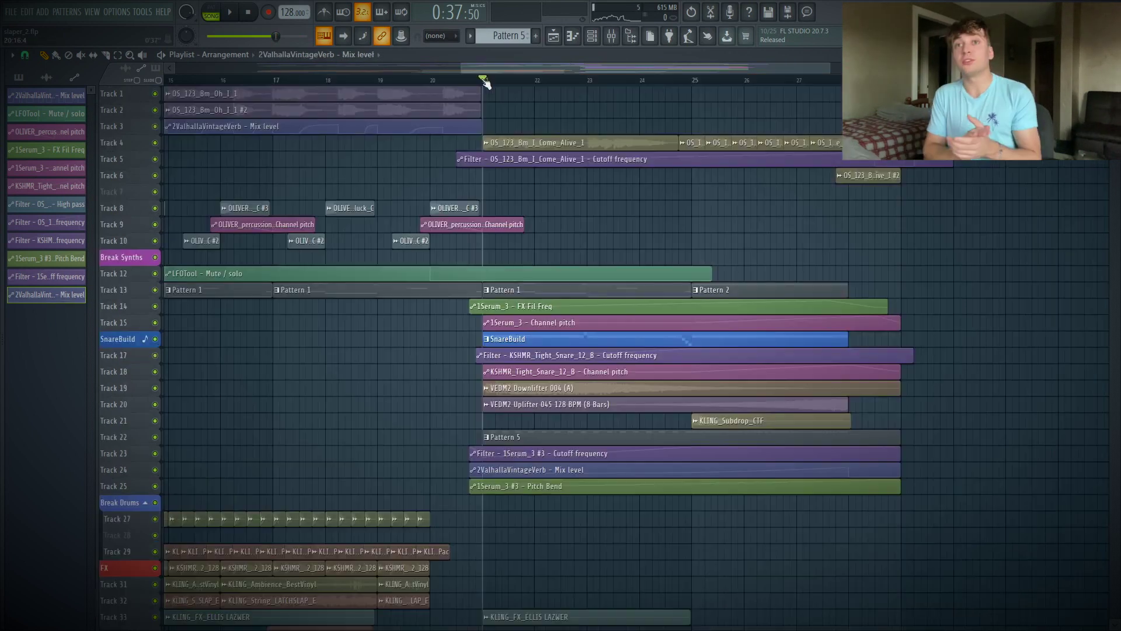